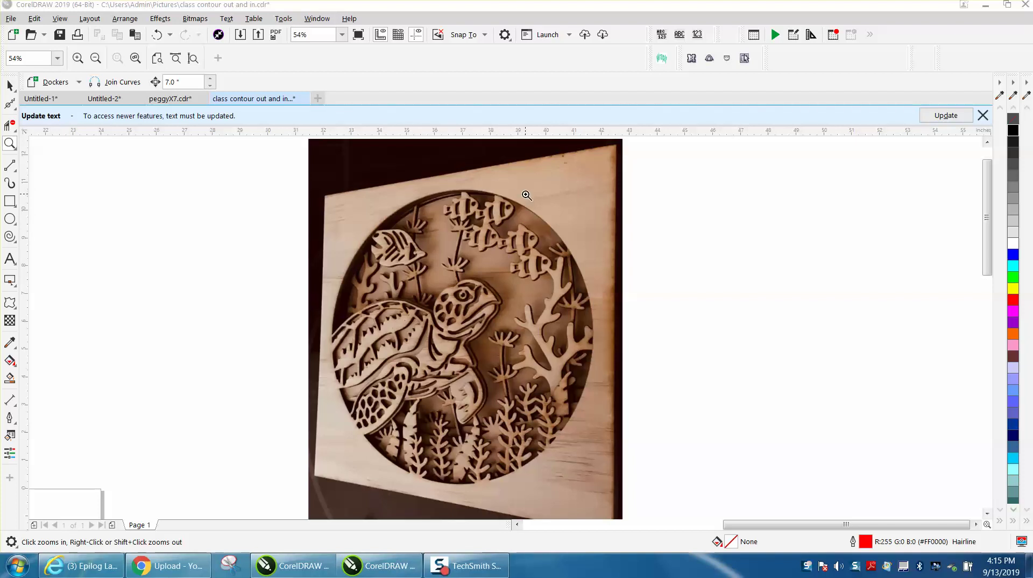
Zoom out to view the whole layout and locate the first frame holding the turtle.
{"action": "right_click", "coordinate": [587, 221]}
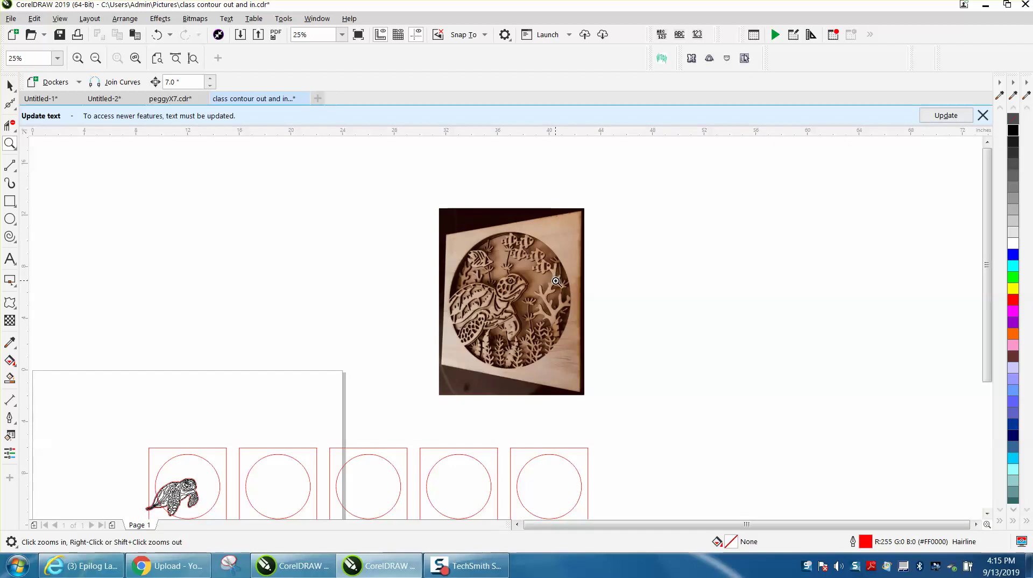
{"action": "right_click", "coordinate": [556, 281]}
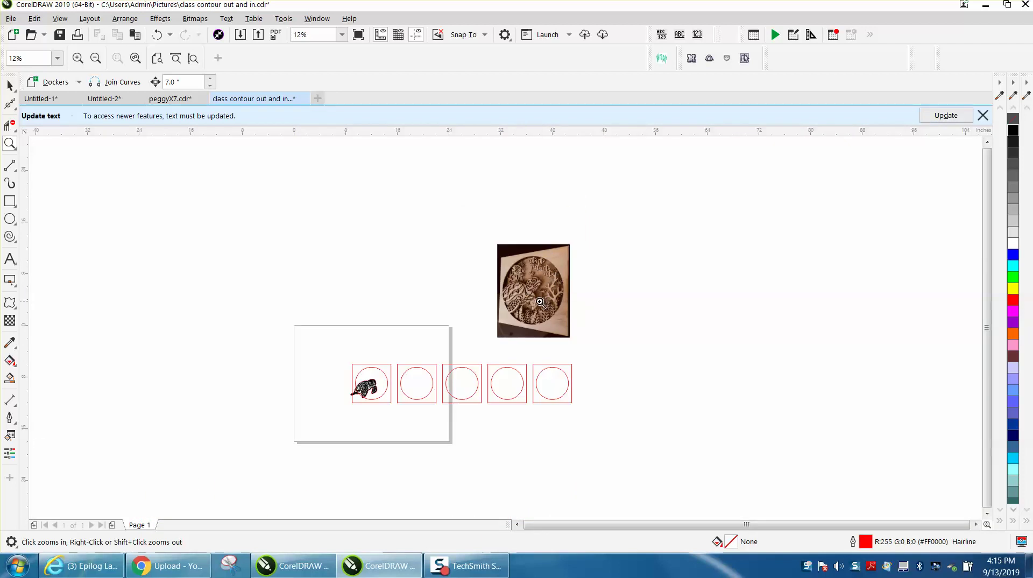
{"action": "left_click_drag", "start_coordinate": [343, 355], "coordinate": [588, 421]}
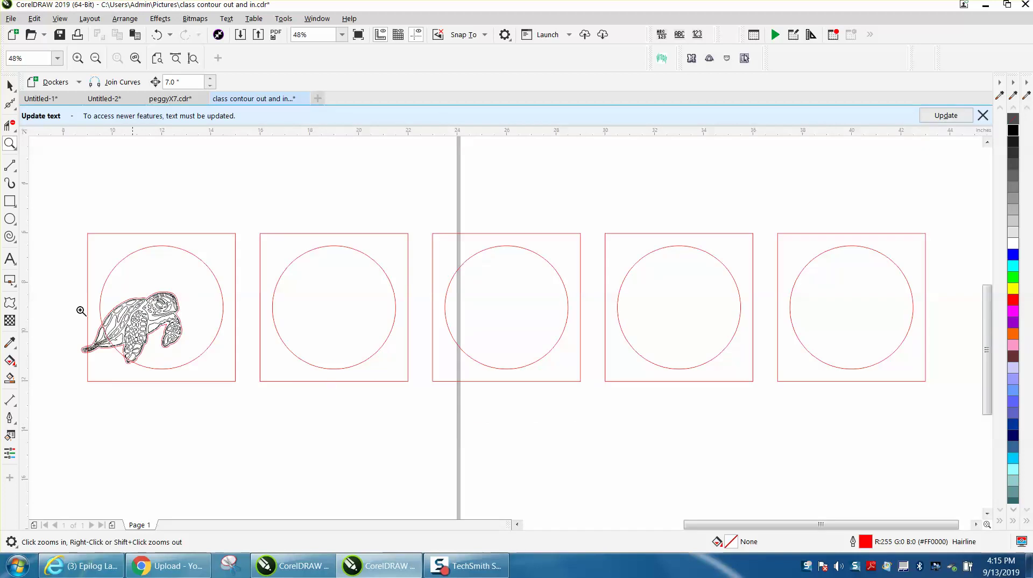
{"action": "left_click_drag", "start_coordinate": [63, 215], "coordinate": [267, 384]}
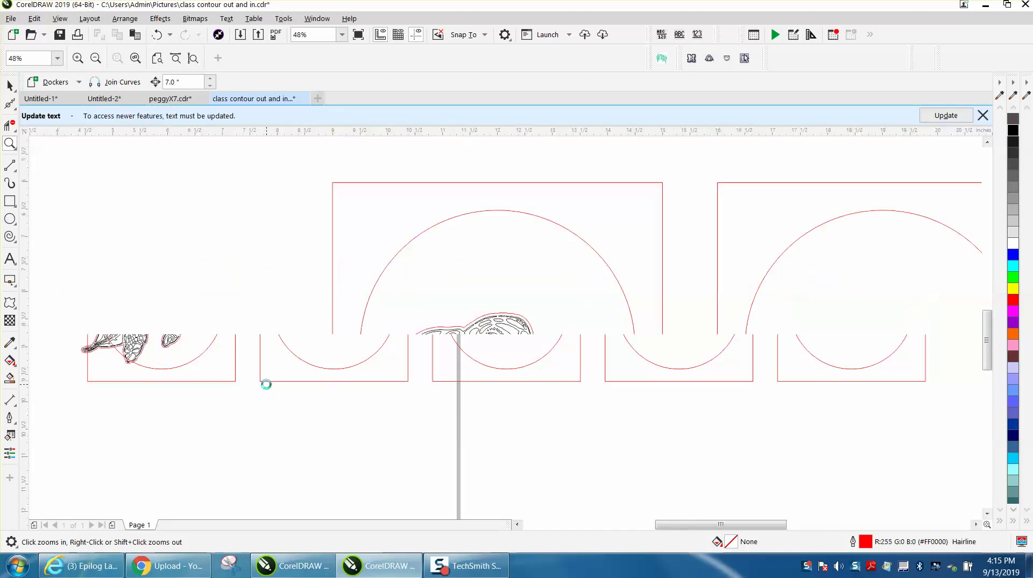
{"action": "right_click", "coordinate": [311, 345]}
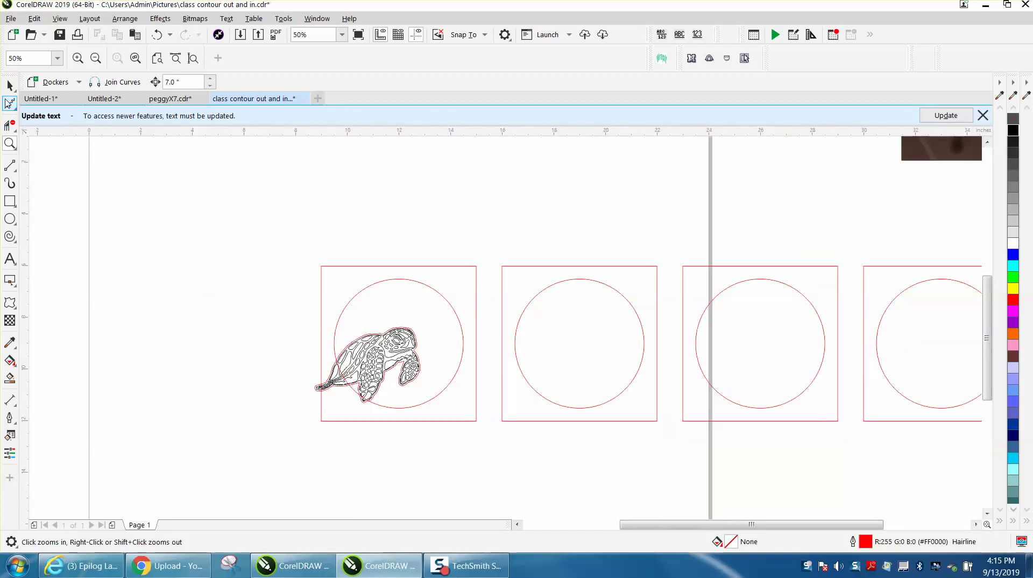
{"action": "left_click", "coordinate": [10, 86]}
{"action": "scroll", "coordinate": [496, 228], "scroll_direction": "down", "scroll_amount": 2}
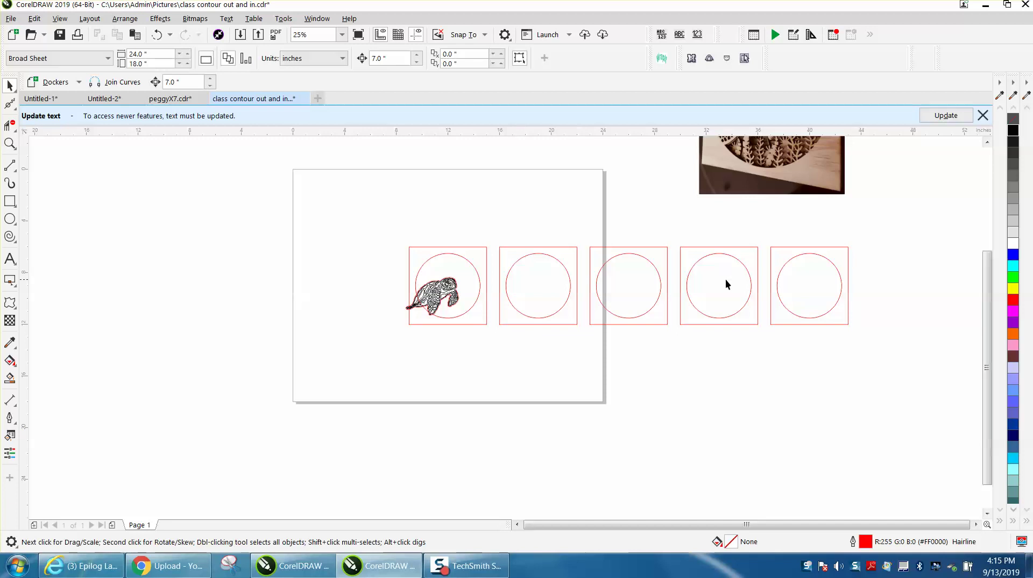
{"action": "left_click", "coordinate": [486, 250]}
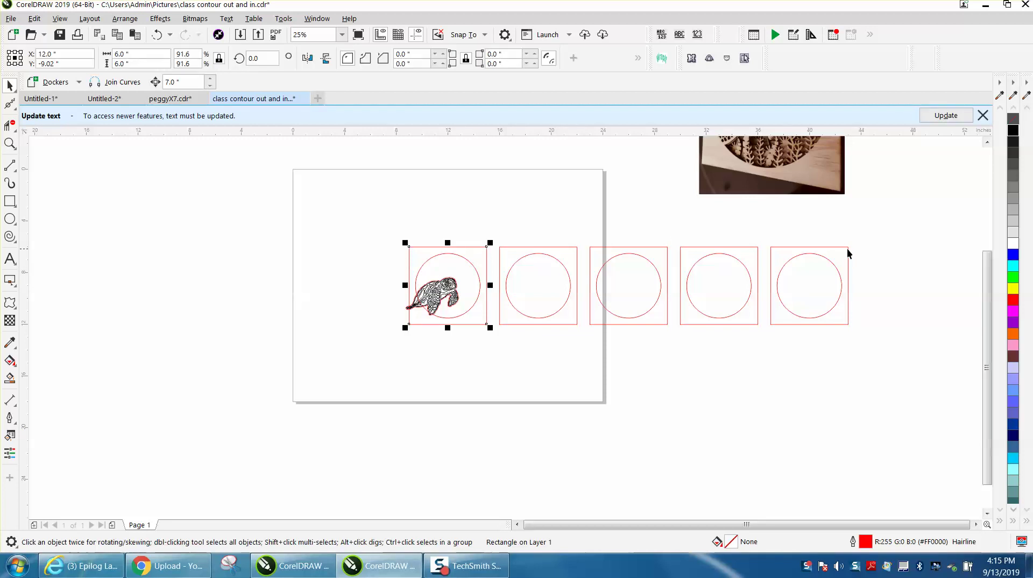
{"action": "left_click", "coordinate": [497, 209]}
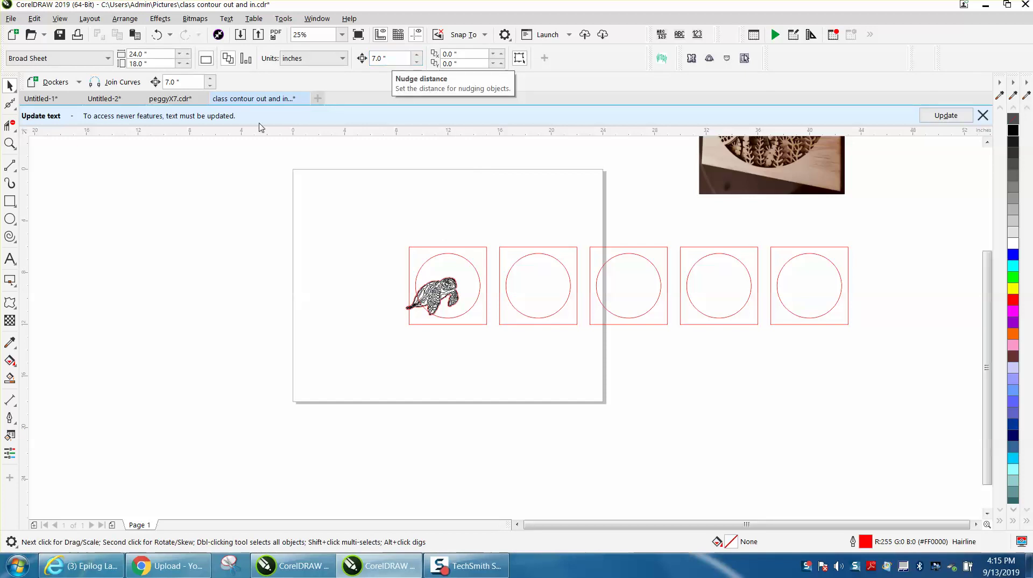
Select the turtle with its outline, then zoom in and select only its red outer outline.
{"action": "left_click", "coordinate": [10, 144]}
{"action": "left_click_drag", "start_coordinate": [354, 224], "coordinate": [638, 374]}
{"action": "left_click", "coordinate": [9, 86]}
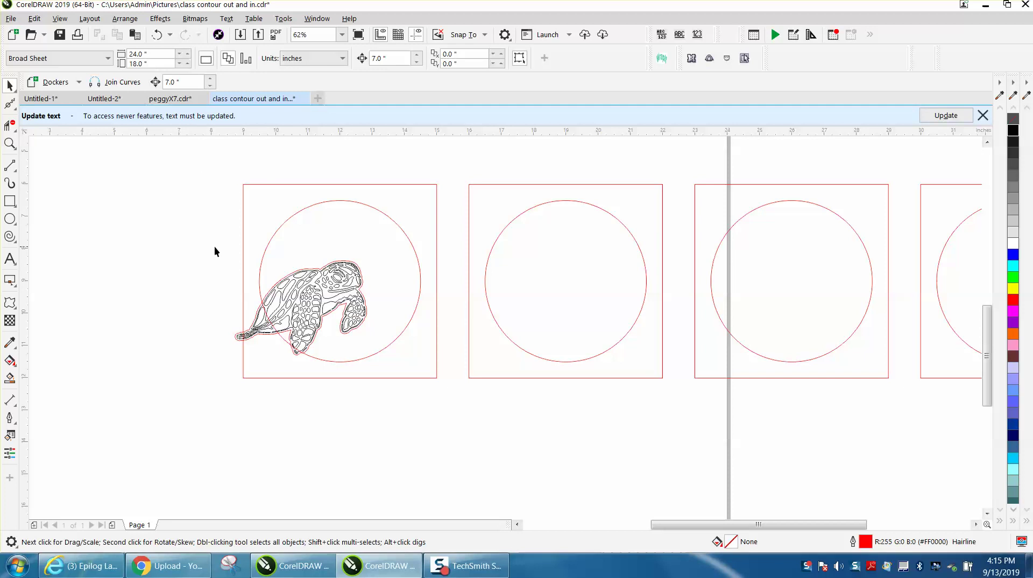
{"action": "left_click_drag", "start_coordinate": [206, 253], "coordinate": [400, 371]}
{"action": "scroll", "coordinate": [402, 369], "scroll_direction": "down", "scroll_amount": 2}
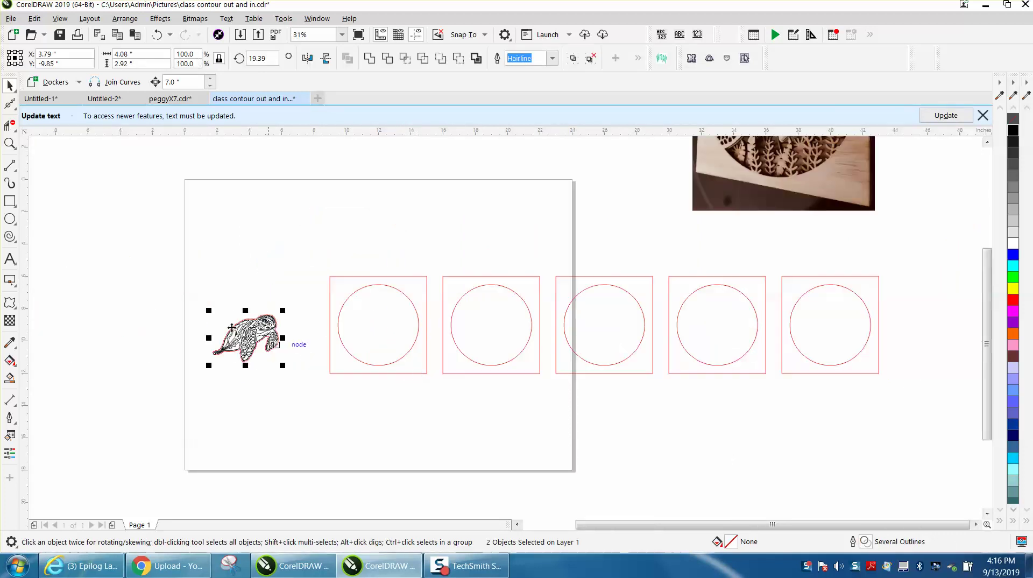
{"action": "left_click", "coordinate": [9, 143]}
{"action": "left_click_drag", "start_coordinate": [187, 285], "coordinate": [439, 440]}
{"action": "left_click", "coordinate": [10, 85]}
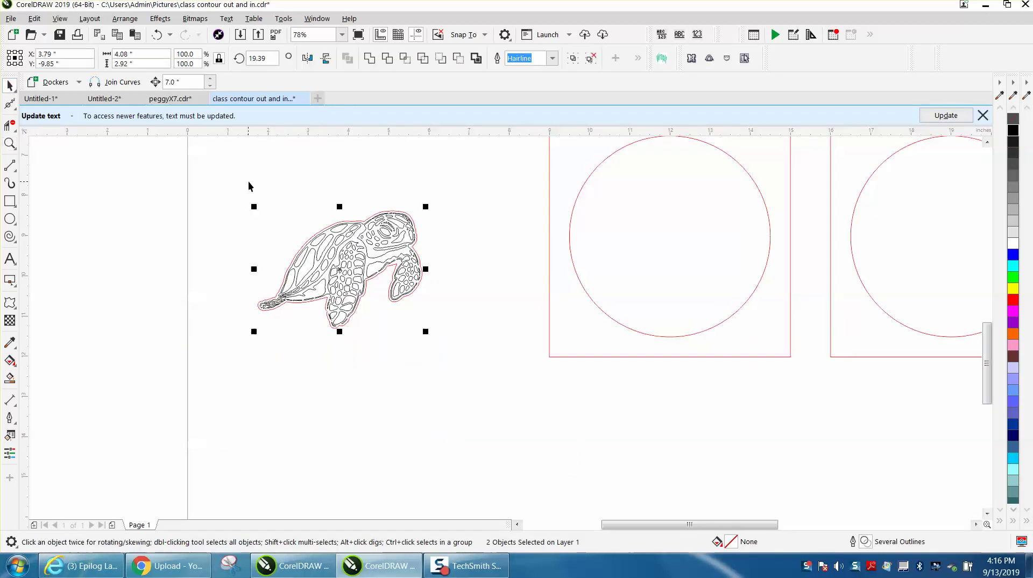
{"action": "left_click", "coordinate": [412, 218]}
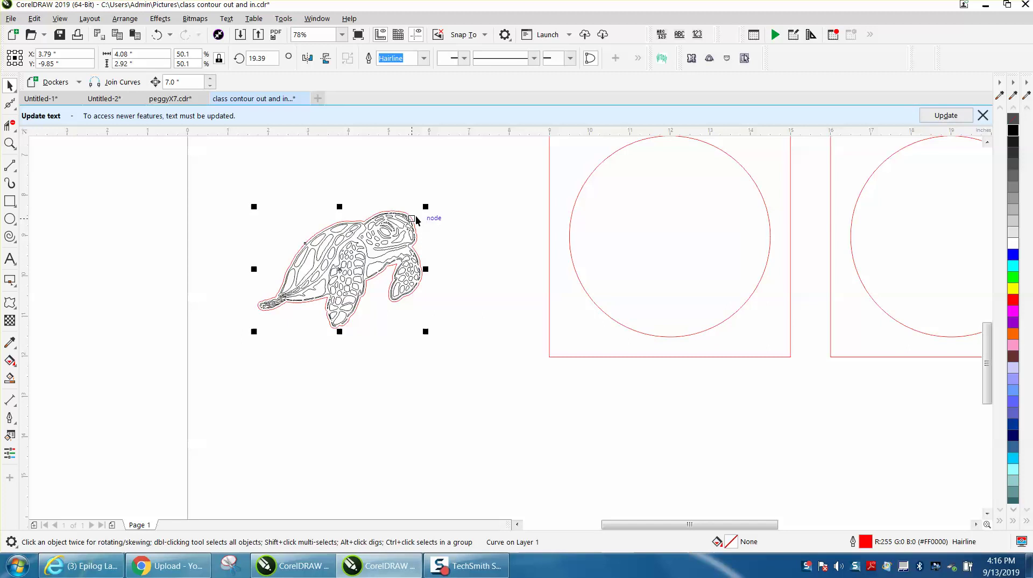
{"action": "left_click", "coordinate": [16, 144]}
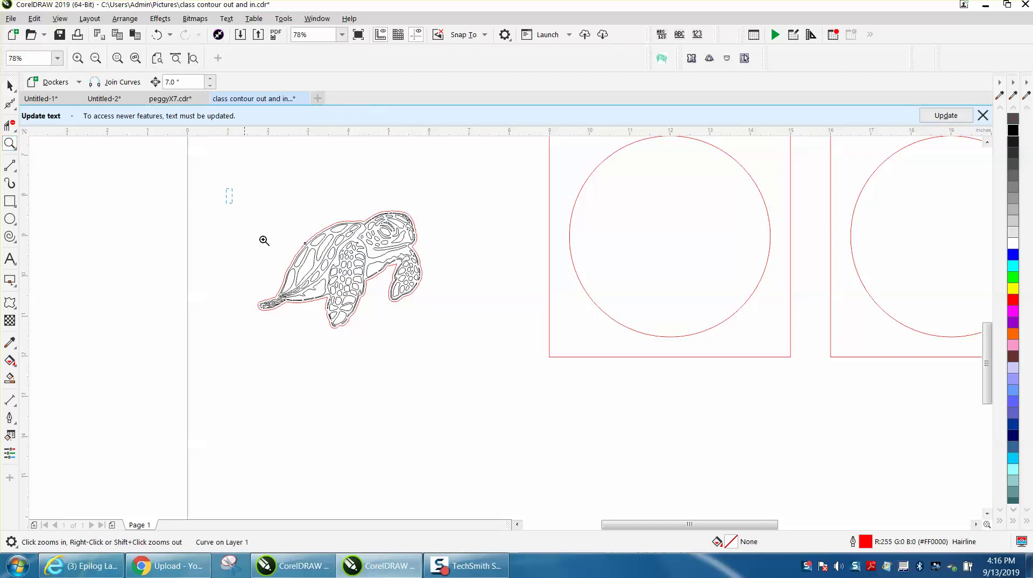
Apply a one-step outside contour with a 0.04" offset to the turtle's red outer outline.
{"action": "left_click", "coordinate": [357, 272]}
{"action": "left_click", "coordinate": [9, 86]}
{"action": "left_click", "coordinate": [470, 213]}
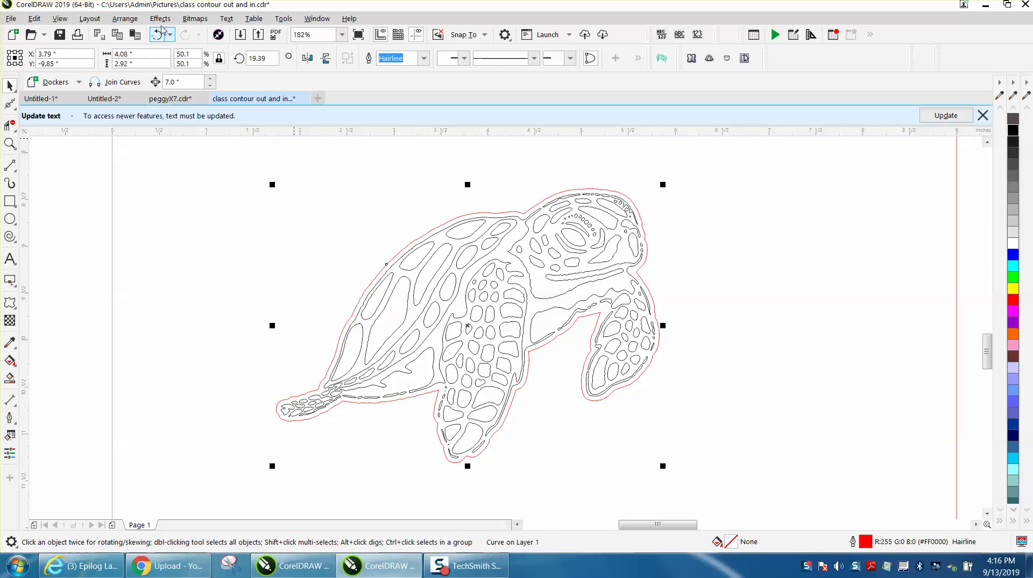
{"action": "left_click", "coordinate": [160, 18]}
{"action": "left_click", "coordinate": [204, 109]}
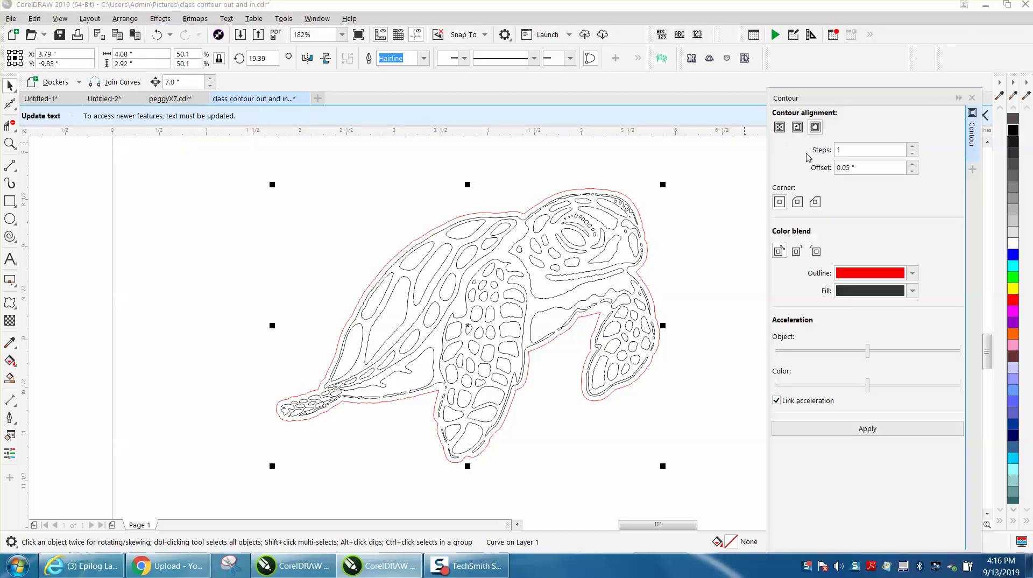
{"action": "left_click_drag", "start_coordinate": [856, 168], "coordinate": [830, 171]}
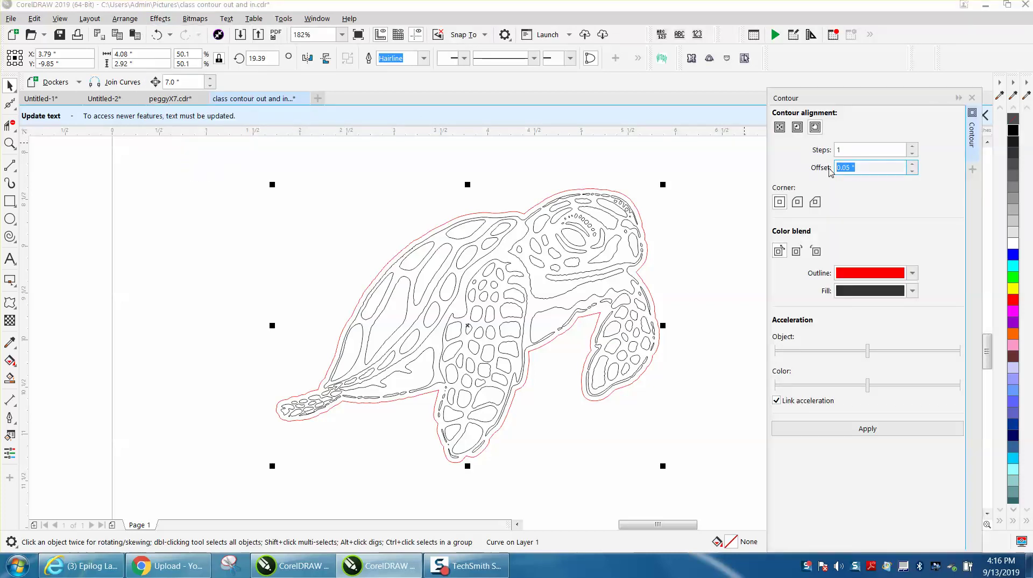
{"action": "type", "text": ".04"}
{"action": "left_click", "coordinate": [895, 428]}
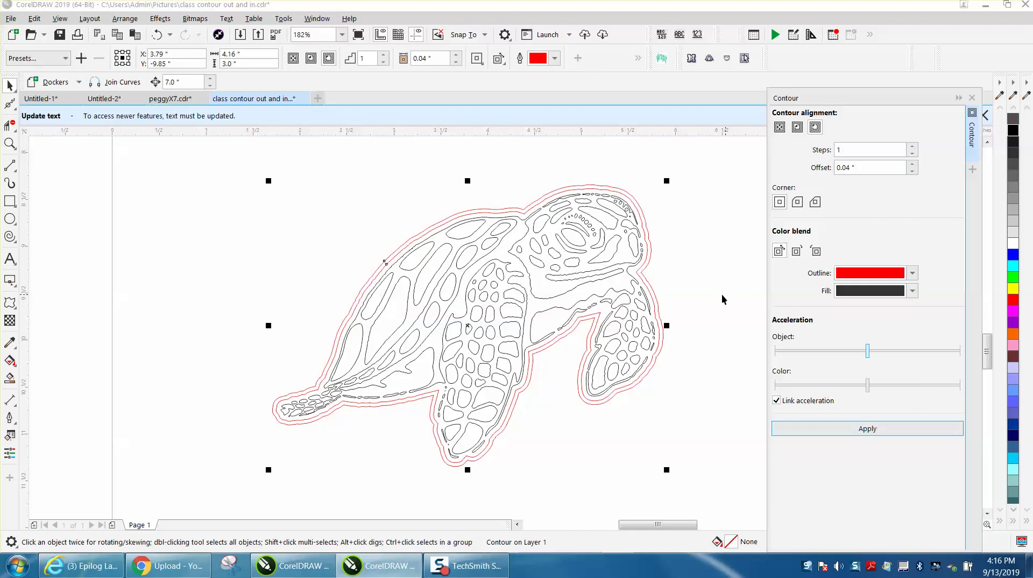
Break the contour apart from the turtle and select the new outer contour line.
{"action": "left_click", "coordinate": [123, 20]}
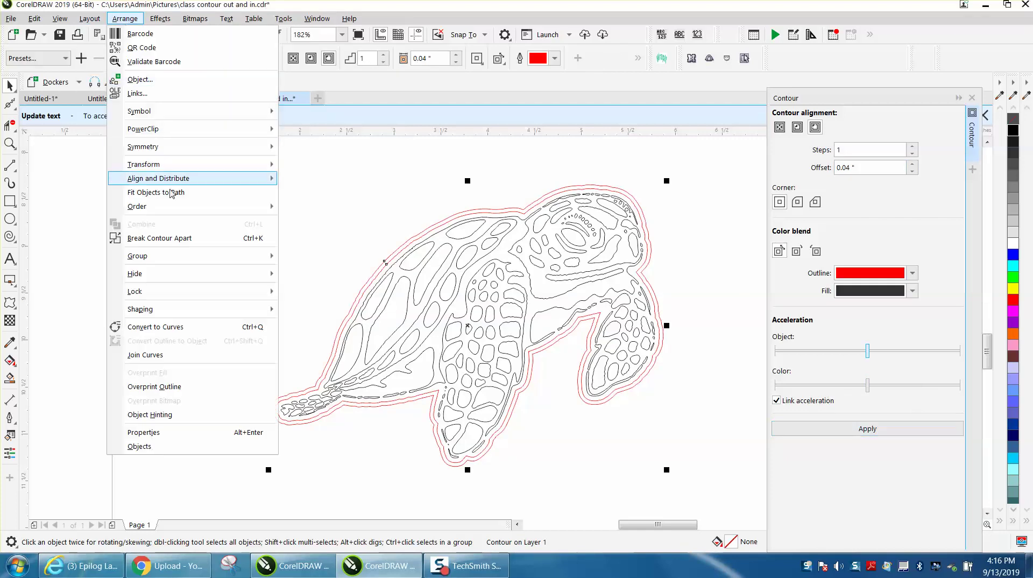
{"action": "left_click", "coordinate": [179, 238]}
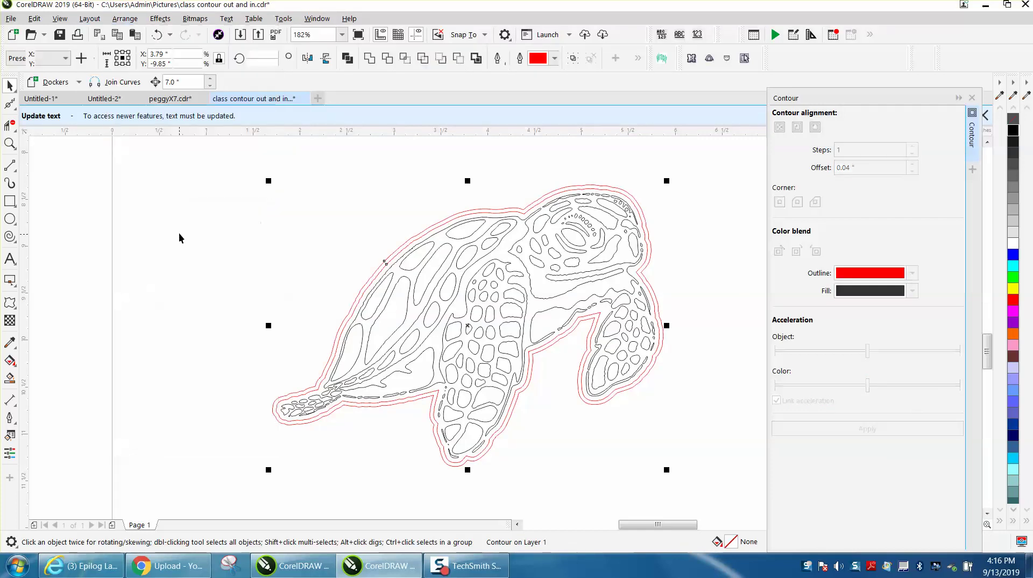
{"action": "left_click", "coordinate": [474, 209]}
Set the outer contour aside and make all the turtle's lines red.
{"action": "key", "text": "Delete"}
{"action": "scroll", "coordinate": [480, 204], "scroll_direction": "down", "scroll_amount": 2}
{"action": "left_click_drag", "start_coordinate": [356, 181], "coordinate": [668, 357]}
{"action": "right_click", "coordinate": [1013, 300]}
{"action": "left_click", "coordinate": [616, 283]}
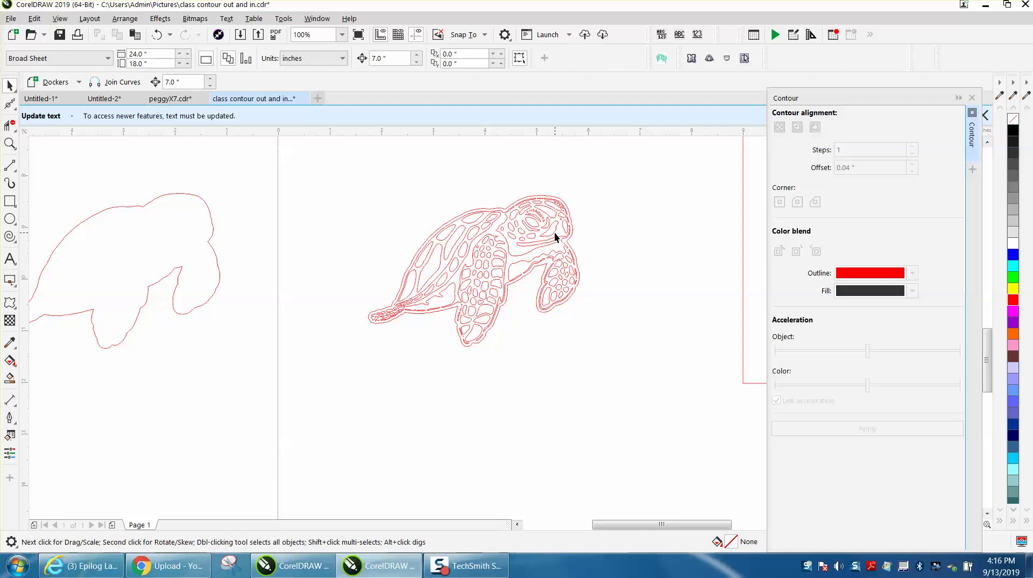
{"action": "left_click", "coordinate": [554, 231]}
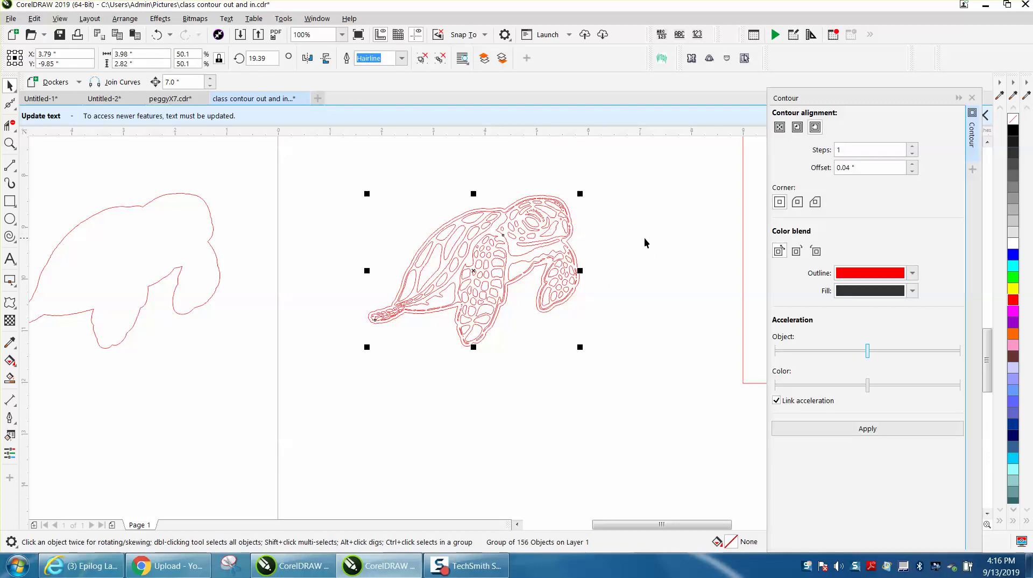
Close the Contour docker and nudge the turtle 7" right into the first frame.
{"action": "scroll", "coordinate": [645, 250], "scroll_direction": "down", "scroll_amount": 2}
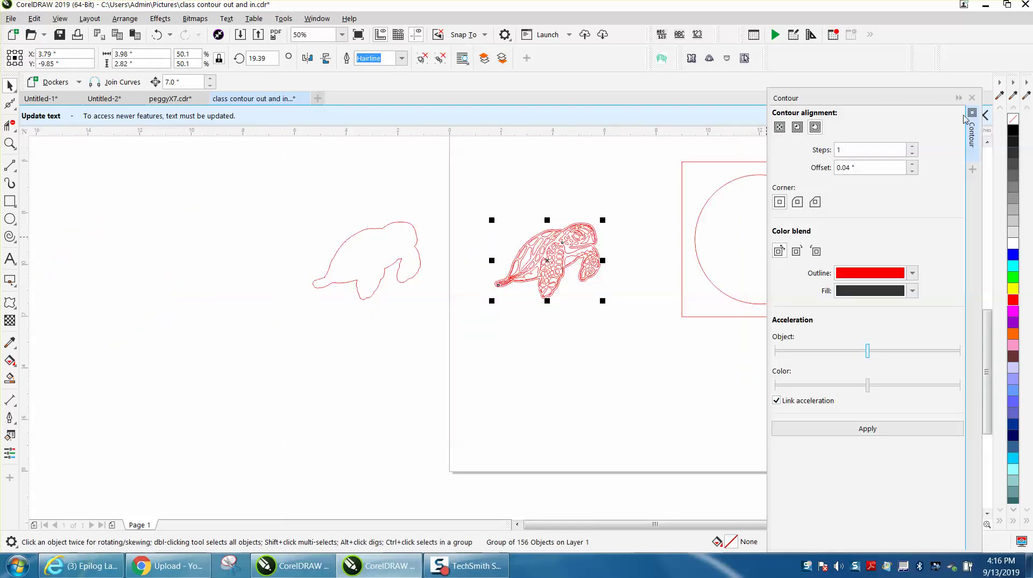
{"action": "left_click", "coordinate": [972, 98]}
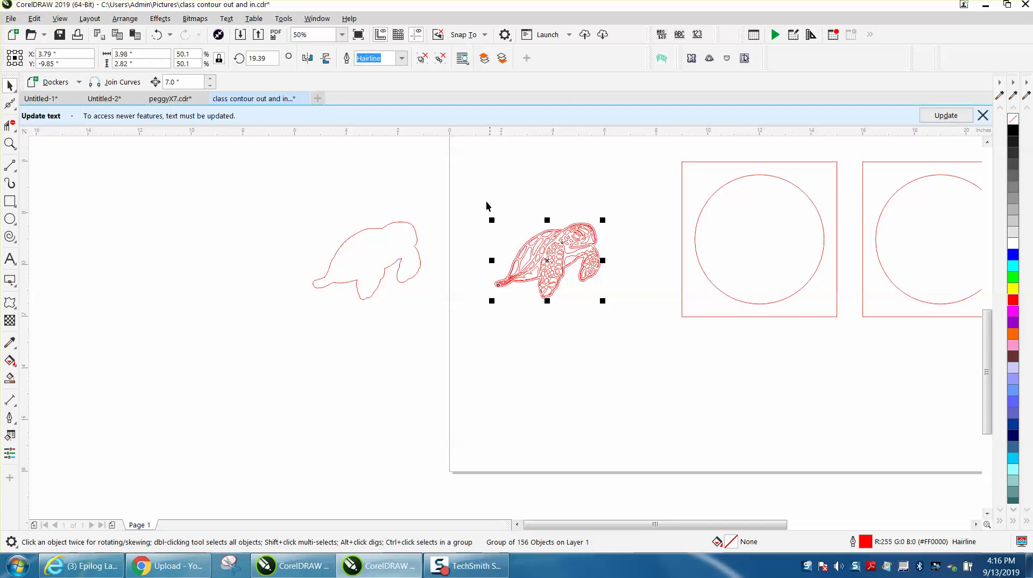
{"action": "left_click_drag", "start_coordinate": [481, 208], "coordinate": [667, 325]}
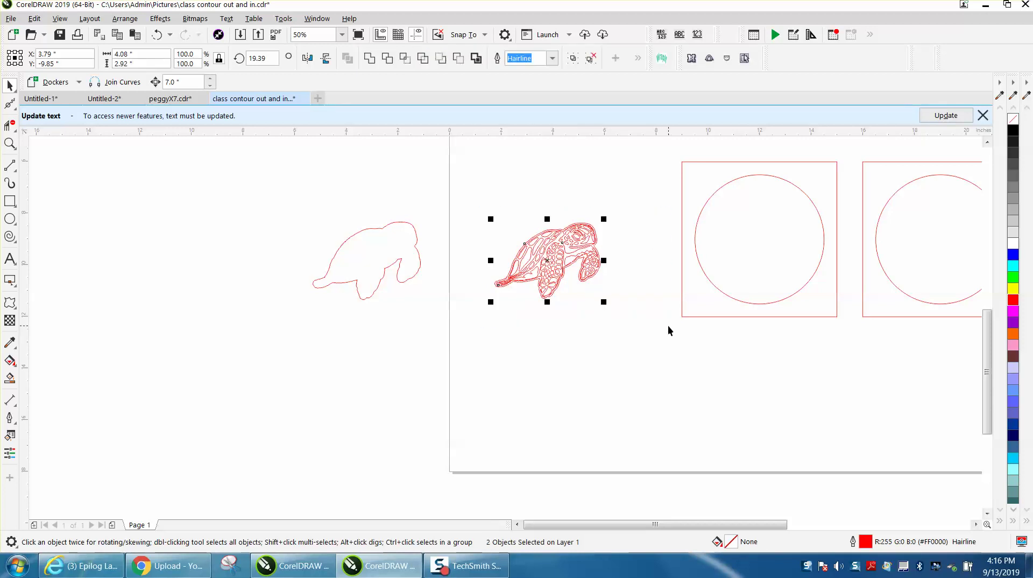
{"action": "key", "text": "Right"}
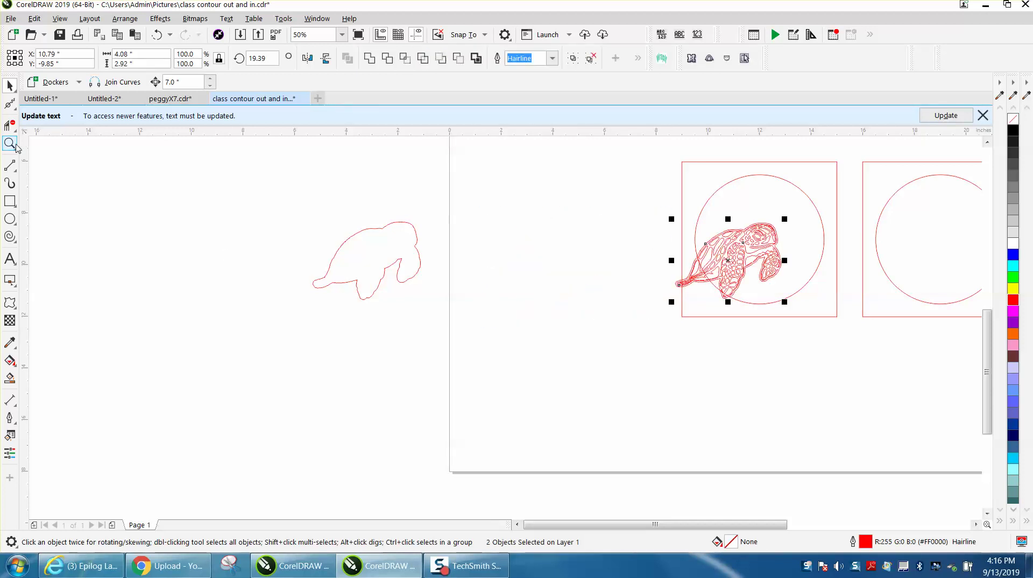
{"action": "left_click", "coordinate": [10, 143]}
Trim the flipper lines outside the circle and nudge the square frame 7" left.
{"action": "left_click_drag", "start_coordinate": [651, 200], "coordinate": [884, 338]}
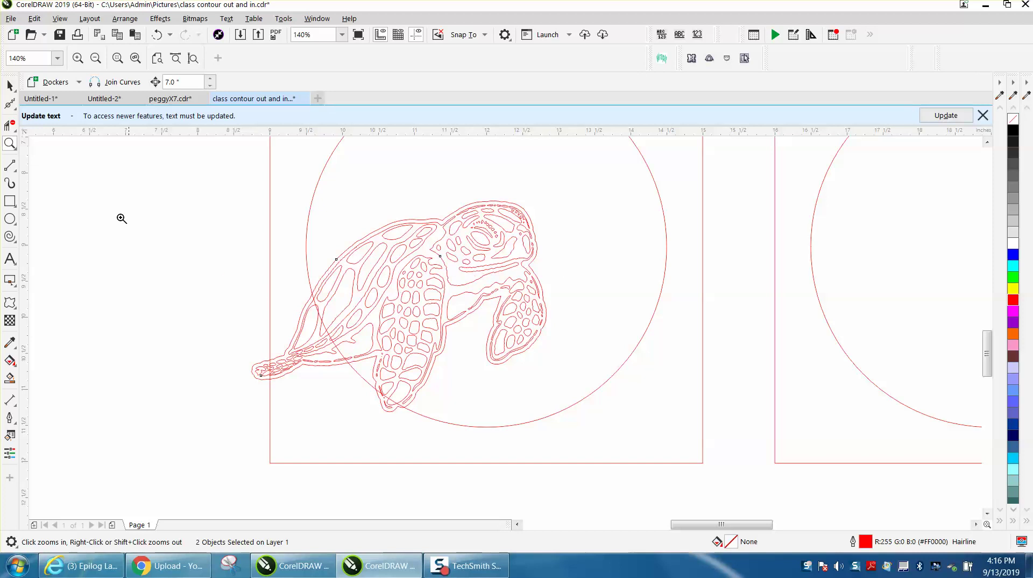
{"action": "left_click", "coordinate": [9, 126]}
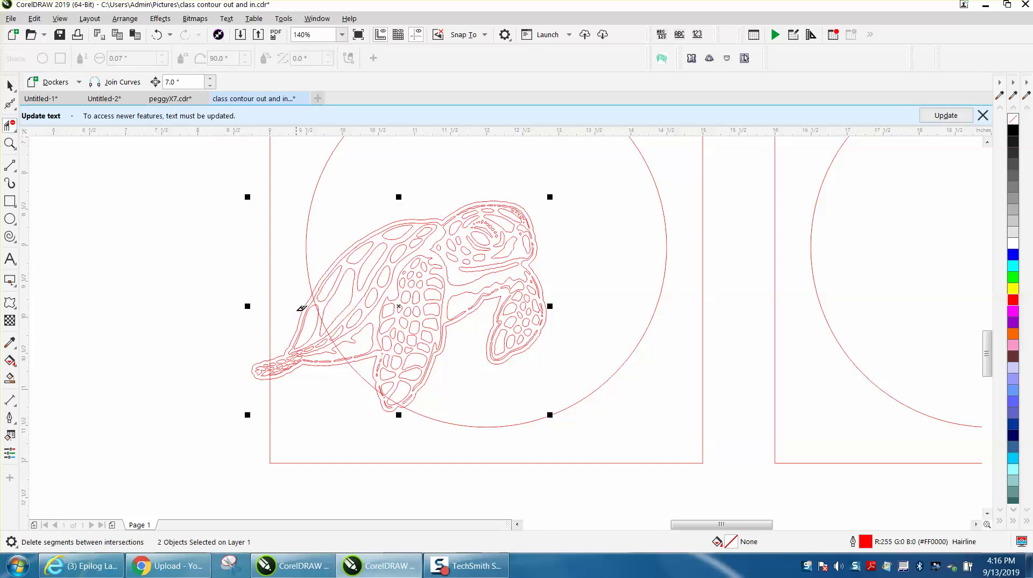
{"action": "left_click_drag", "start_coordinate": [321, 344], "coordinate": [320, 372]}
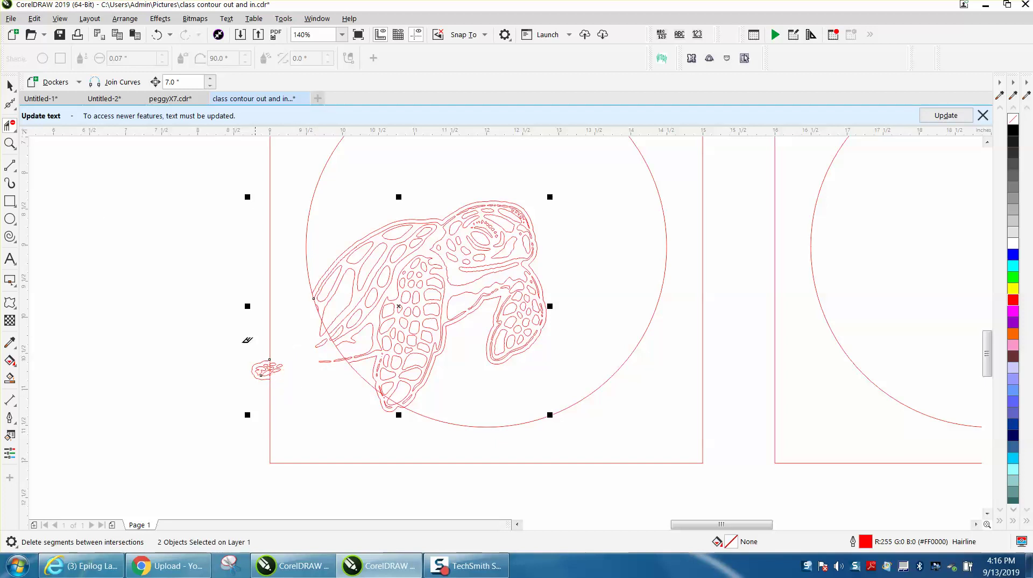
{"action": "left_click", "coordinate": [10, 85]}
{"action": "left_click", "coordinate": [255, 250]}
{"action": "left_click", "coordinate": [269, 249]}
{"action": "key", "text": "Left"}
Delete the small tail piece and the short segment at the circle's edge.
{"action": "left_click", "coordinate": [9, 124]}
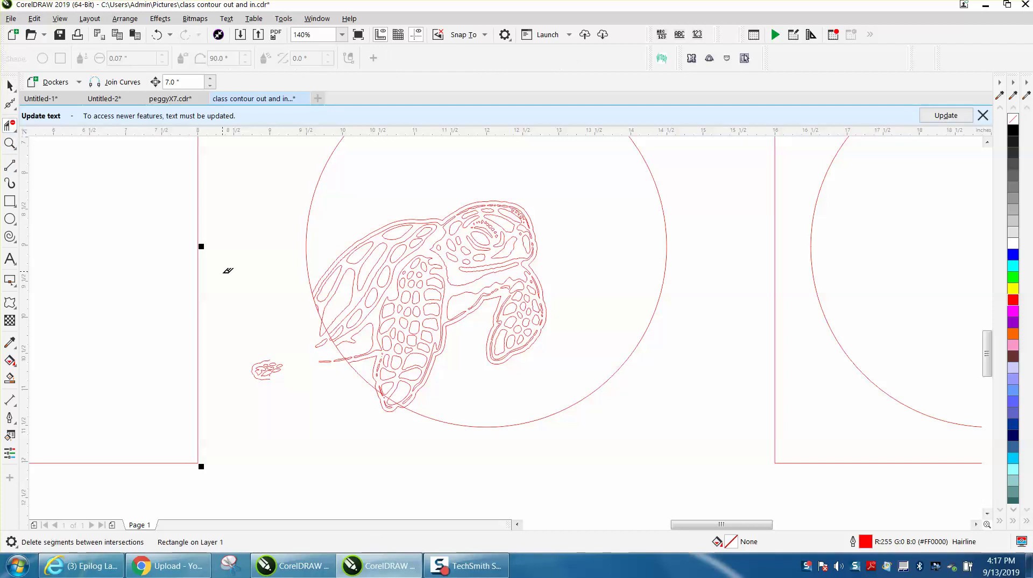
{"action": "left_click_drag", "start_coordinate": [225, 296], "coordinate": [303, 397]}
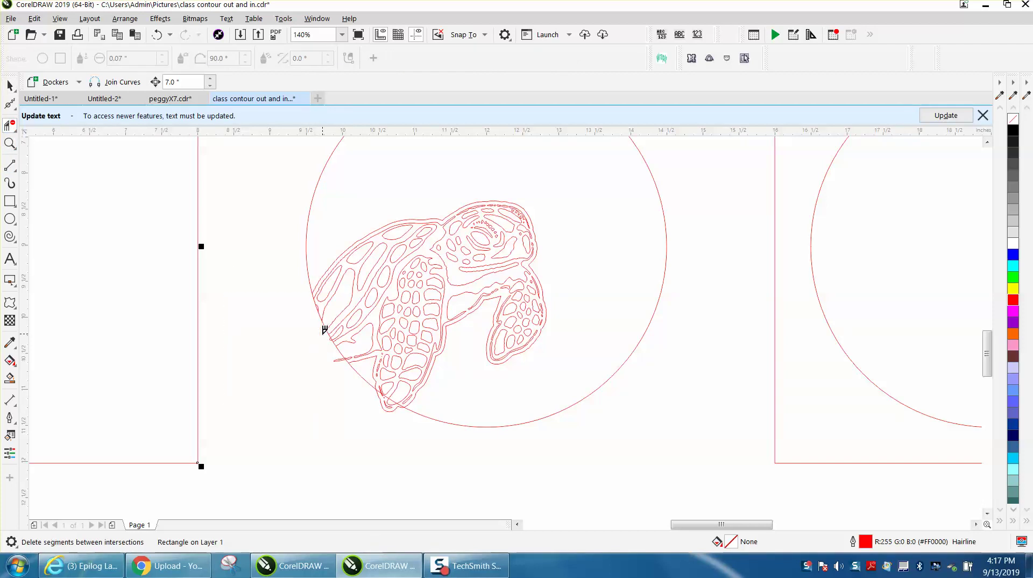
{"action": "left_click", "coordinate": [343, 360]}
{"action": "key", "text": "space"}
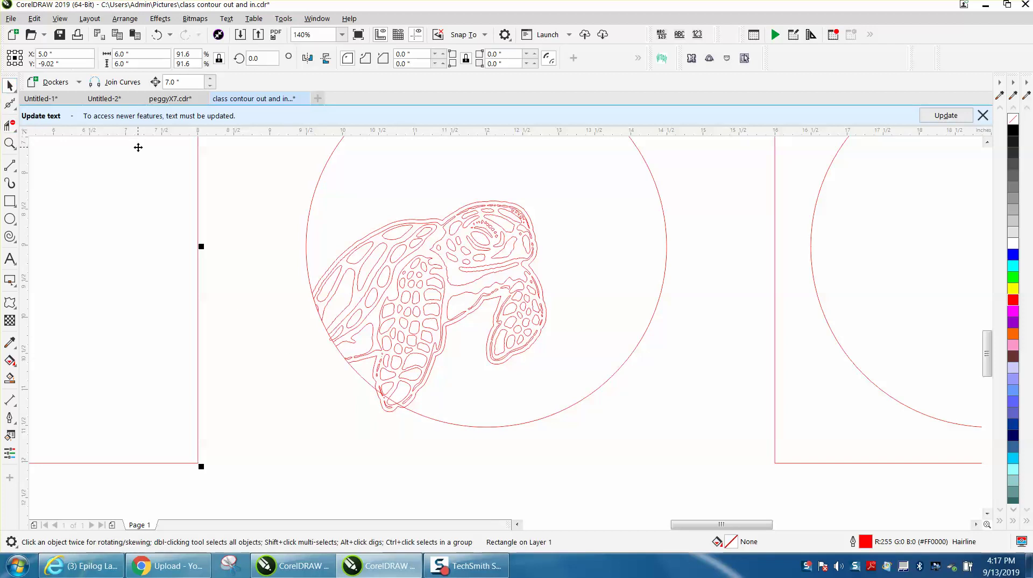
Return the square frame under the circle and delete the flipper tip and its junction segment.
{"action": "key", "text": "c"}
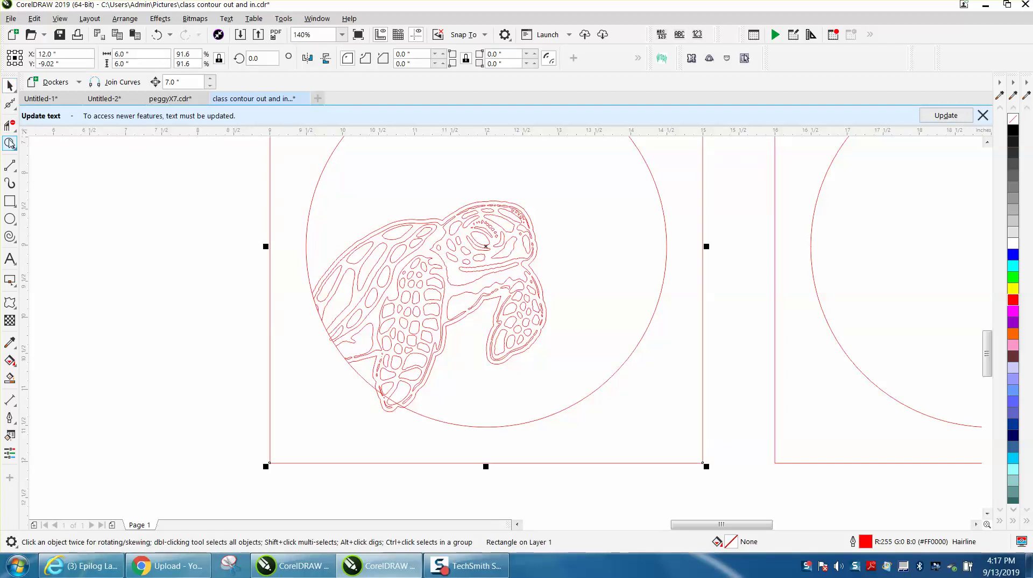
{"action": "left_click", "coordinate": [10, 143]}
{"action": "left_click_drag", "start_coordinate": [288, 242], "coordinate": [634, 475]}
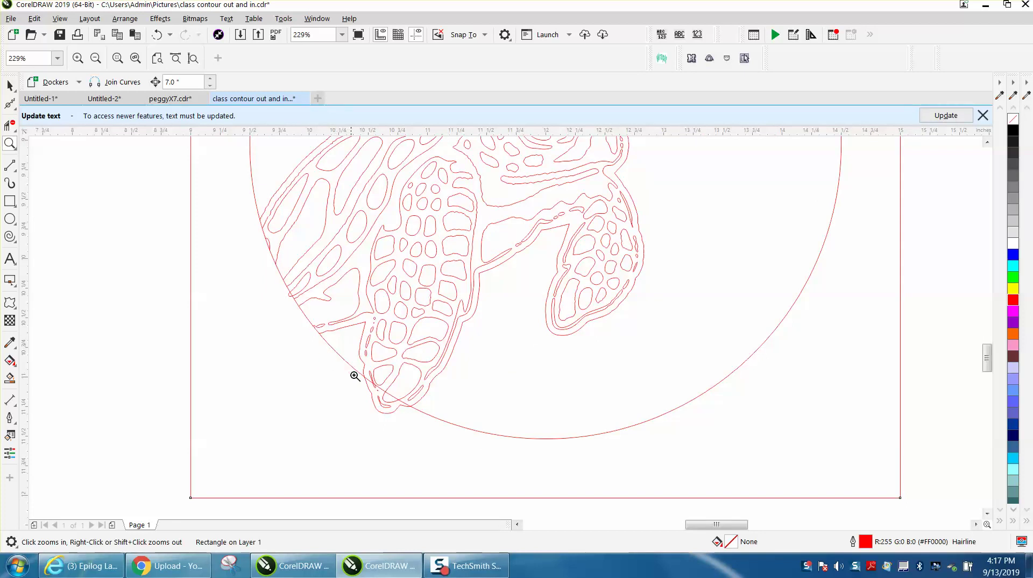
{"action": "left_click", "coordinate": [10, 125]}
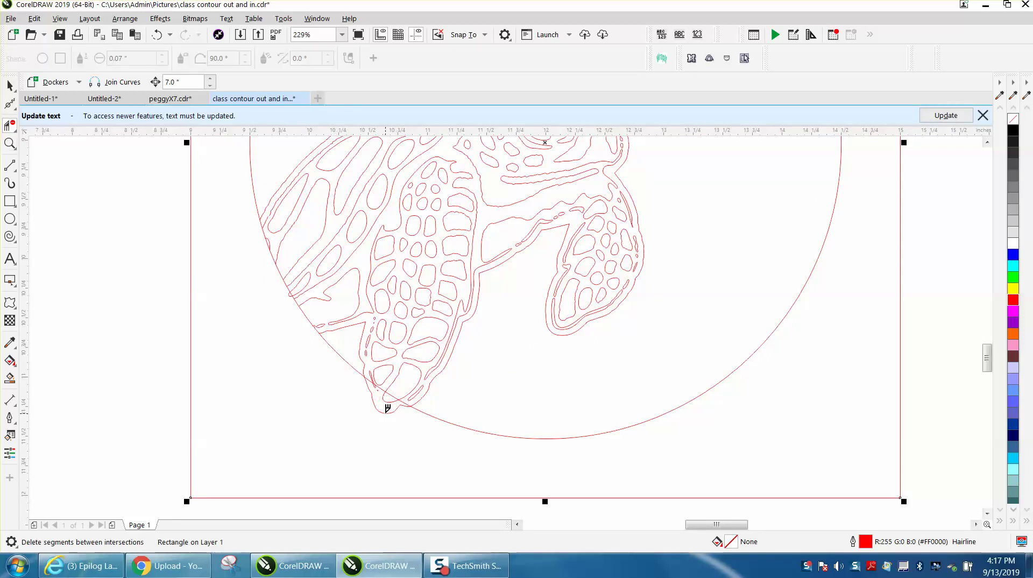
{"action": "left_click", "coordinate": [381, 398]}
{"action": "left_click", "coordinate": [389, 393]}
Remove the short straight, small cap and two diagonal segments along the turtle's left edge.
{"action": "left_click", "coordinate": [10, 143]}
{"action": "left_click_drag", "start_coordinate": [150, 172], "coordinate": [531, 364]}
{"action": "left_click", "coordinate": [13, 127]}
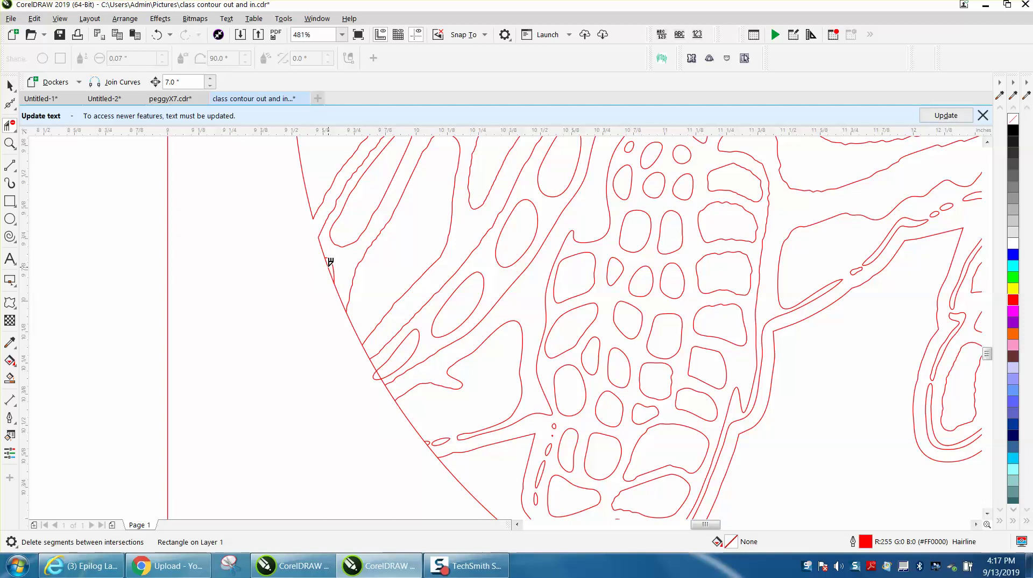
{"action": "left_click", "coordinate": [329, 263]}
{"action": "left_click", "coordinate": [376, 371]}
{"action": "left_click", "coordinate": [407, 413]}
{"action": "left_click", "coordinate": [352, 321]}
{"action": "scroll", "coordinate": [303, 266], "scroll_direction": "down", "scroll_amount": 2}
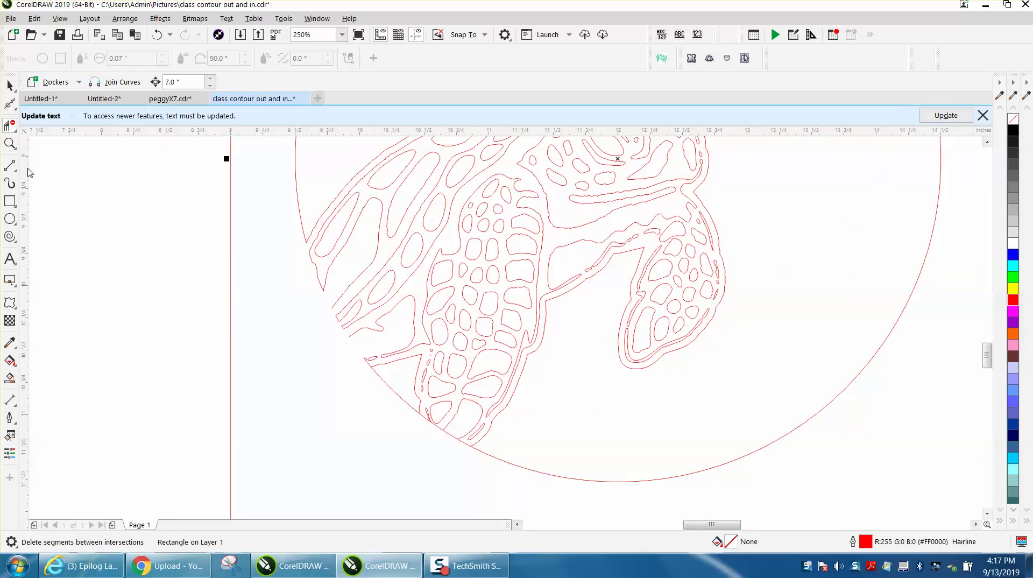
Delete the short piece of arc near the flipper.
{"action": "left_click", "coordinate": [10, 143]}
{"action": "scroll", "coordinate": [362, 376], "scroll_direction": "up", "scroll_amount": 2}
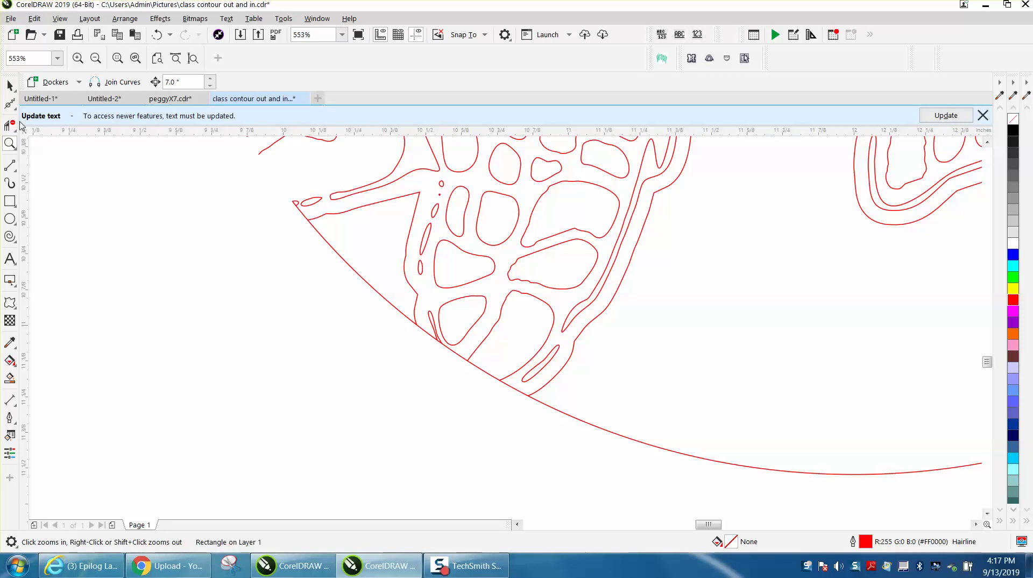
{"action": "left_click", "coordinate": [9, 125]}
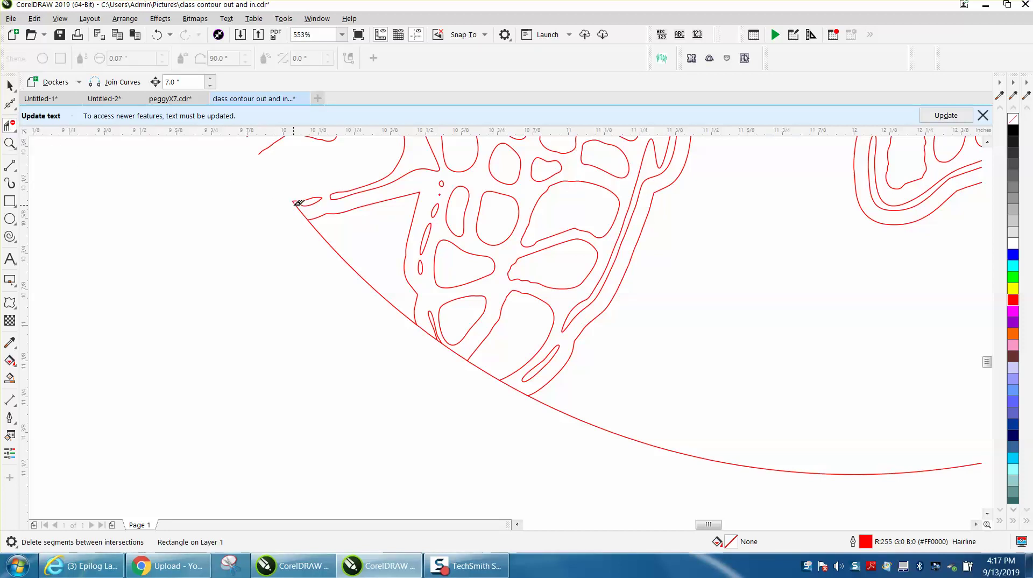
{"action": "scroll", "coordinate": [339, 233], "scroll_direction": "down", "scroll_amount": 2}
{"action": "scroll", "coordinate": [353, 237], "scroll_direction": "down", "scroll_amount": 2}
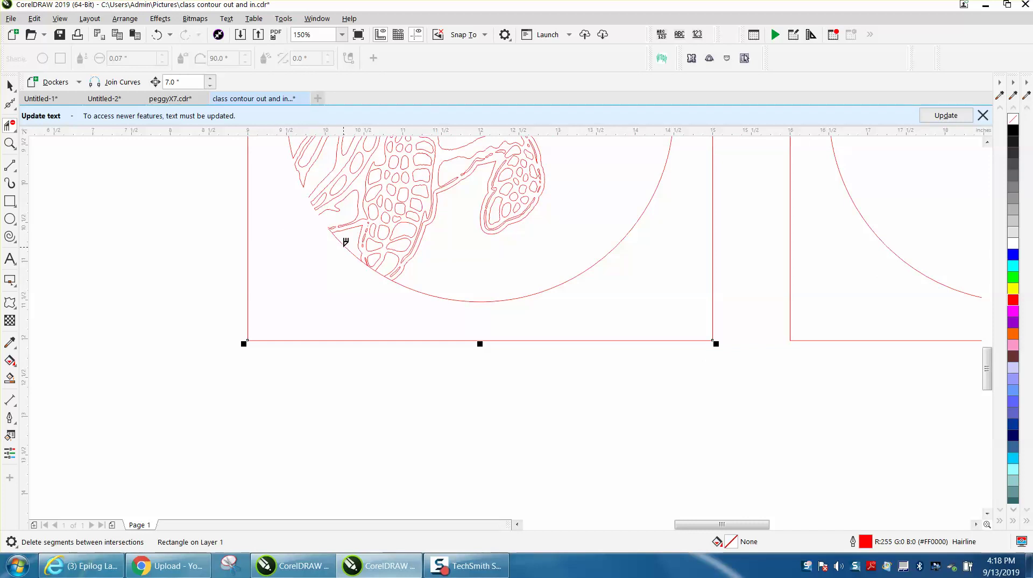
{"action": "left_click", "coordinate": [344, 240]}
Delete the arc piece and connecting segments at the flipper's V tip.
{"action": "left_click", "coordinate": [9, 143]}
{"action": "left_click_drag", "start_coordinate": [314, 238], "coordinate": [501, 340]}
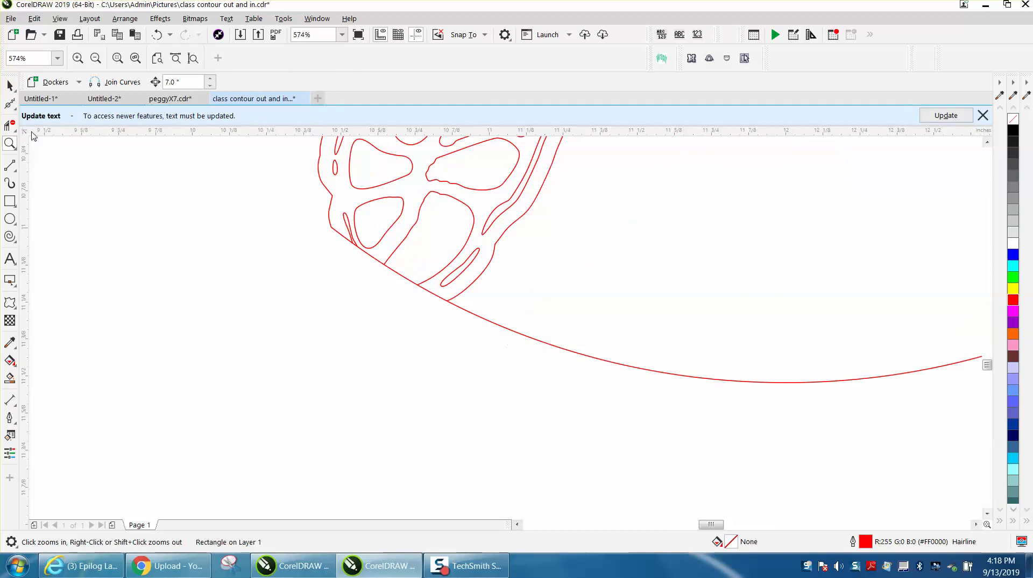
{"action": "left_click", "coordinate": [406, 276]}
{"action": "left_click", "coordinate": [435, 289]}
{"action": "left_click", "coordinate": [376, 254]}
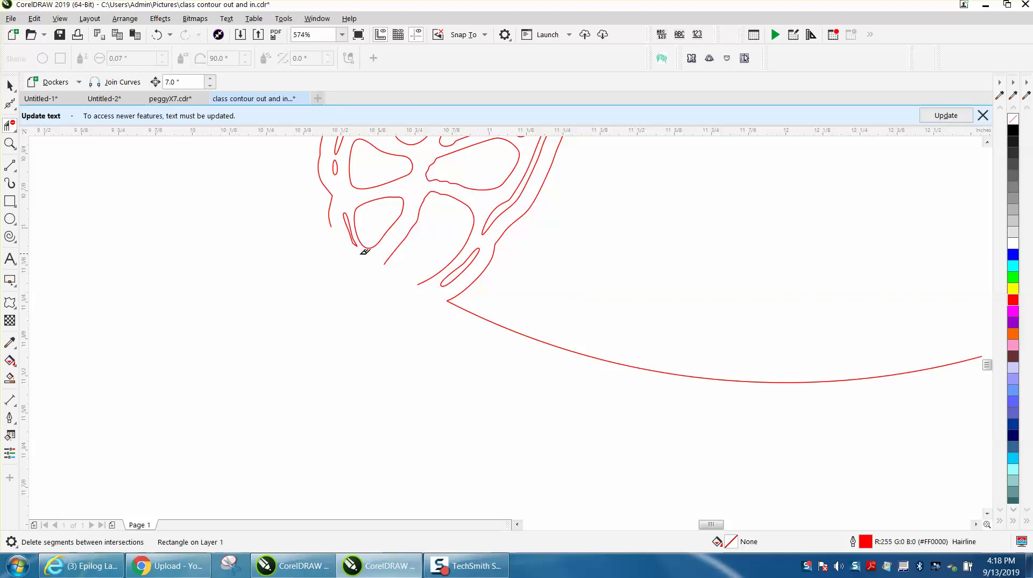
{"action": "scroll", "coordinate": [365, 252], "scroll_direction": "down", "scroll_amount": 5}
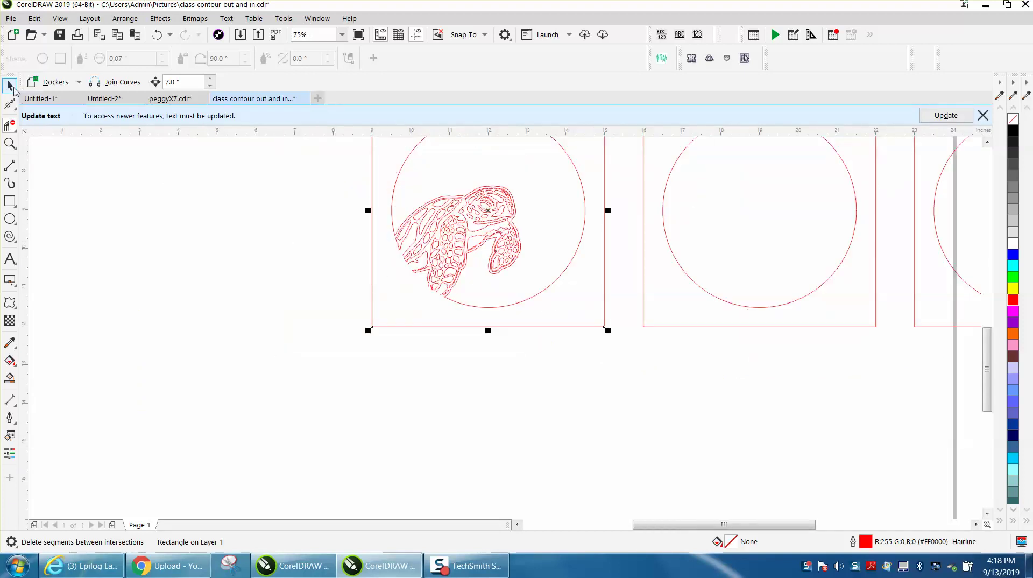
{"action": "left_click", "coordinate": [9, 86]}
{"action": "scroll", "coordinate": [311, 247], "scroll_direction": "down", "scroll_amount": 2}
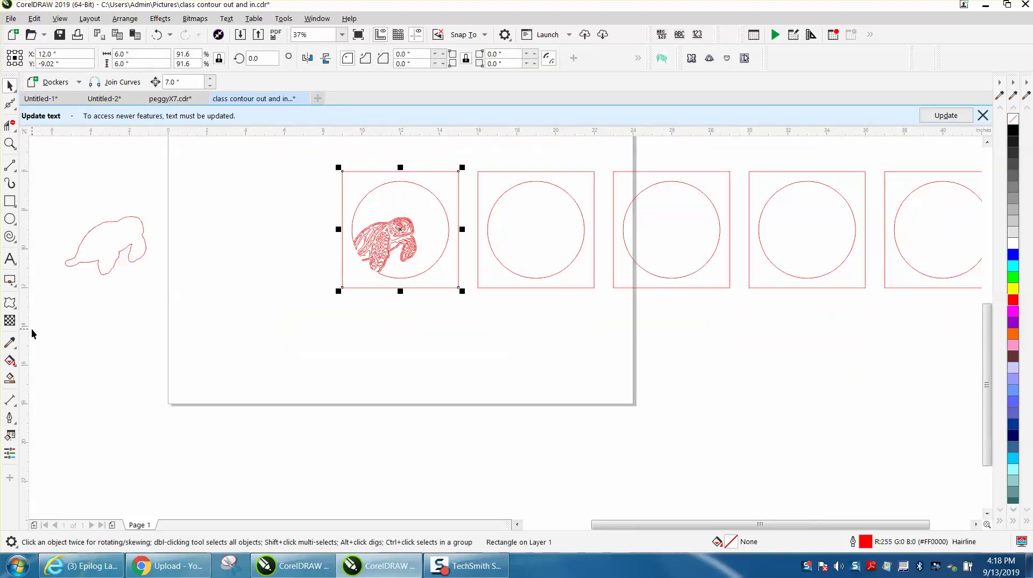
{"action": "left_click", "coordinate": [10, 378]}
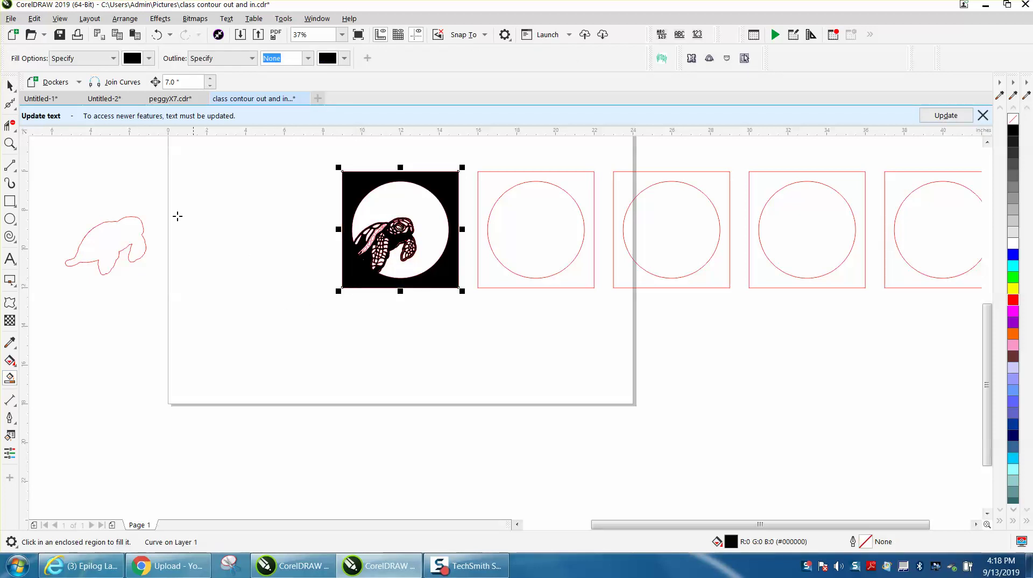
{"action": "left_click", "coordinate": [9, 143]}
{"action": "left_click_drag", "start_coordinate": [318, 180], "coordinate": [545, 284]}
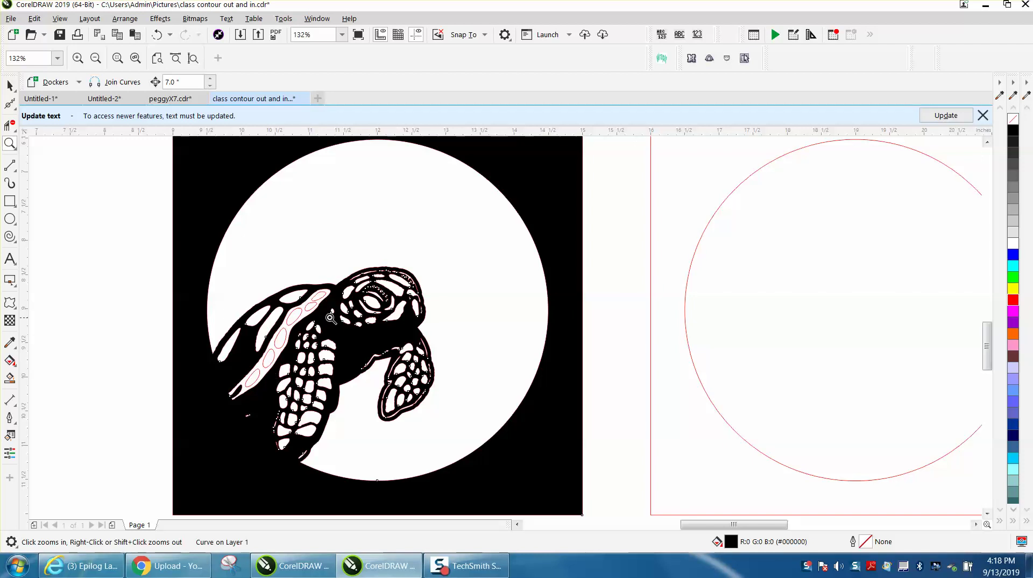
{"action": "left_click", "coordinate": [158, 36]}
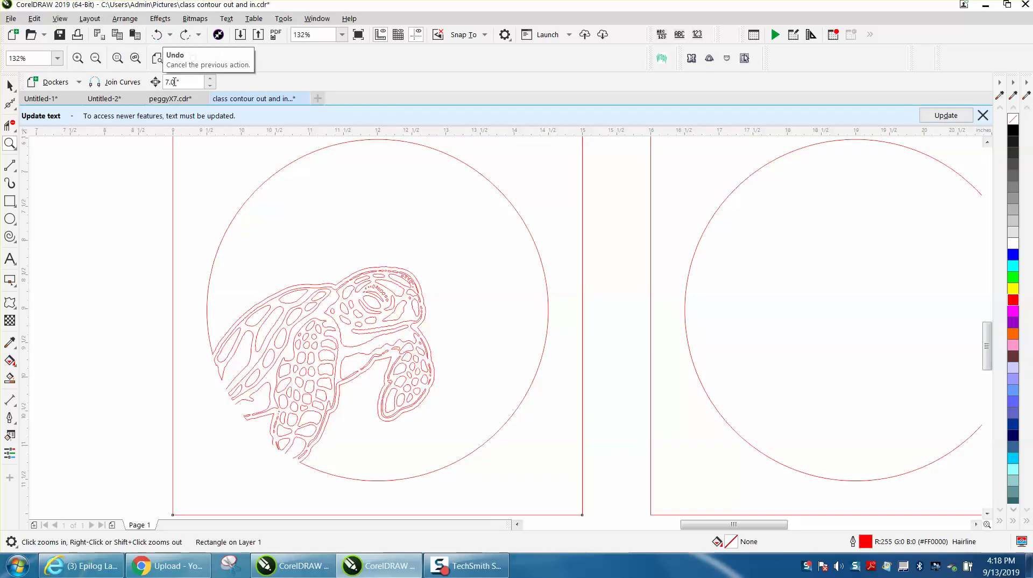
{"action": "right_click", "coordinate": [192, 140]}
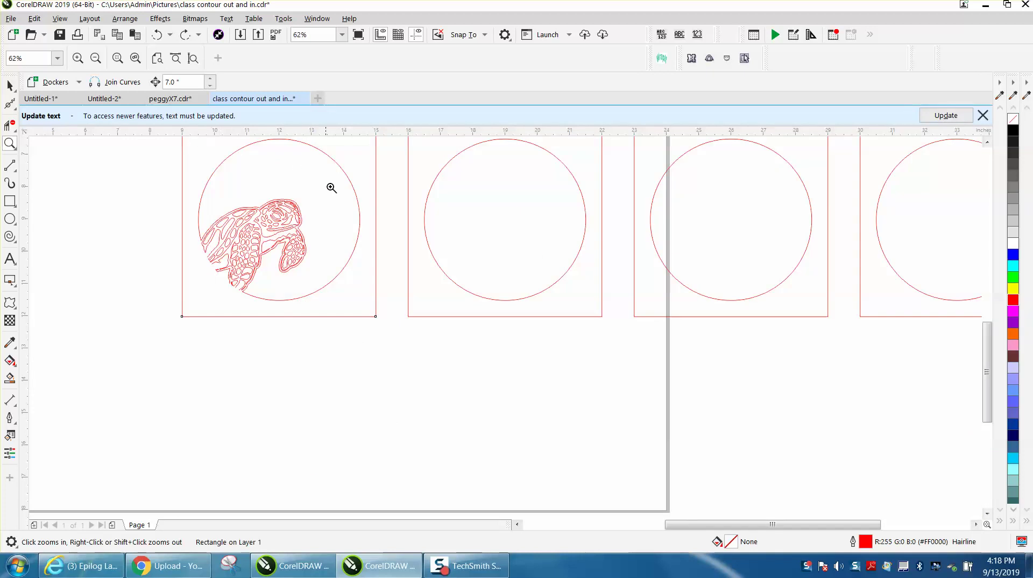
{"action": "right_click", "coordinate": [197, 259]}
Group the first turtle frame's four objects and nudge the group 7" down and 7" right.
{"action": "left_click", "coordinate": [9, 85]}
{"action": "left_click_drag", "start_coordinate": [143, 169], "coordinate": [298, 294]}
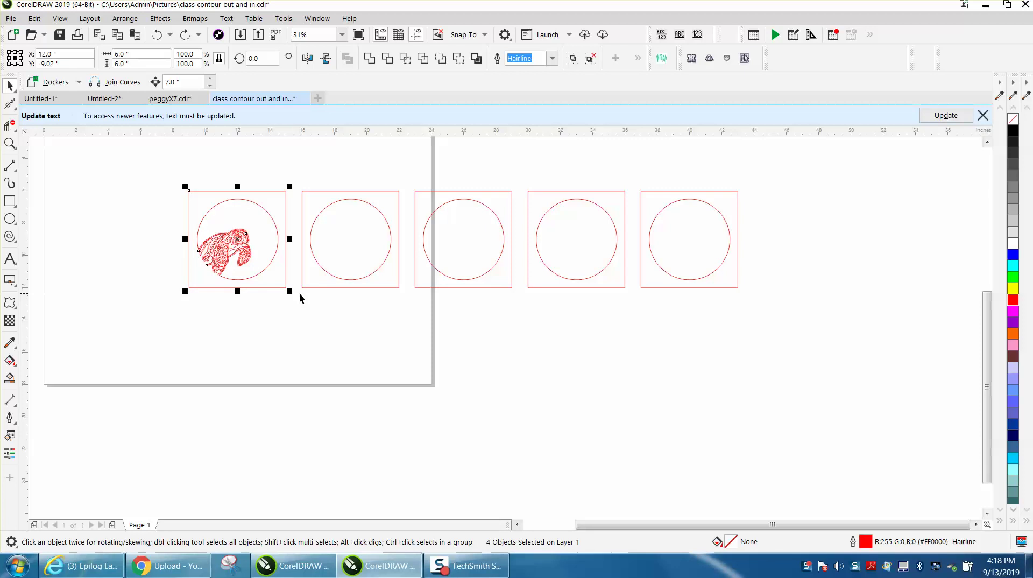
{"action": "key", "text": "ctrl+g"}
{"action": "key", "text": "Down"}
{"action": "key", "text": "Right"}
{"action": "key", "text": "Right"}
{"action": "key", "text": "Right"}
Nudge the next empty circle and its square 7" left.
{"action": "scroll", "coordinate": [312, 292], "scroll_direction": "down", "scroll_amount": 2}
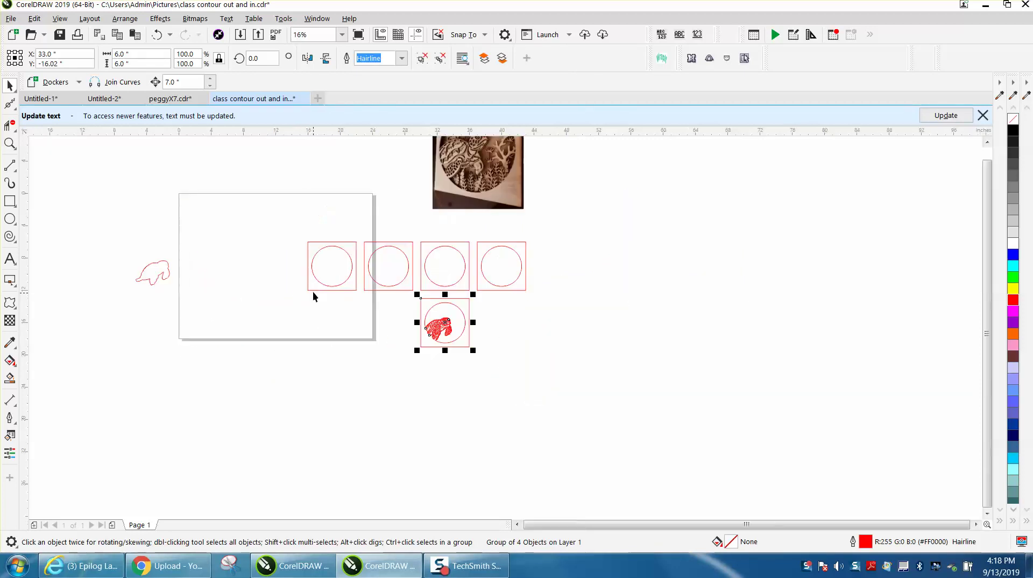
{"action": "left_click", "coordinate": [353, 266]}
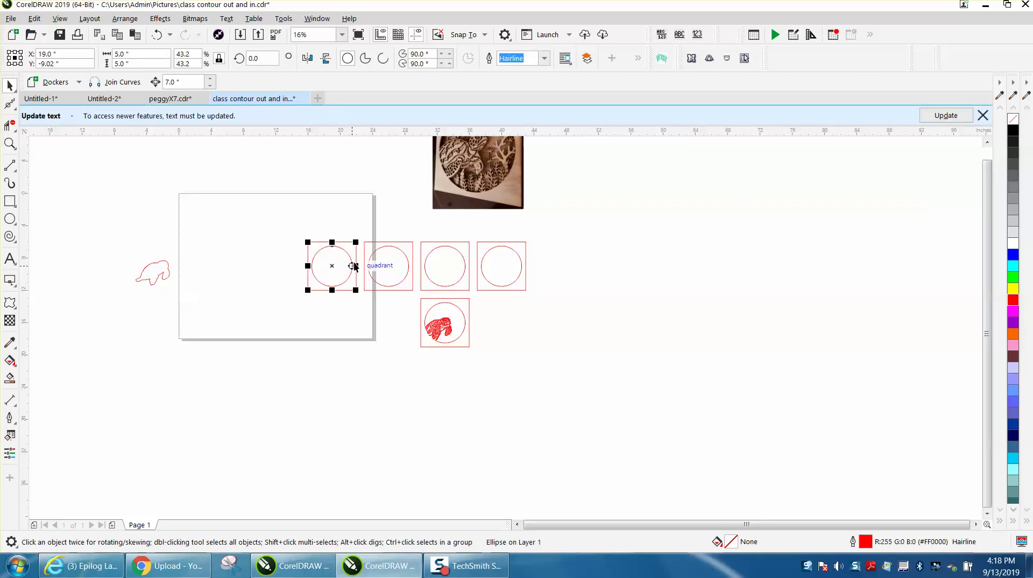
{"action": "left_click_drag", "start_coordinate": [296, 223], "coordinate": [362, 290]}
{"action": "key", "text": "Left"}
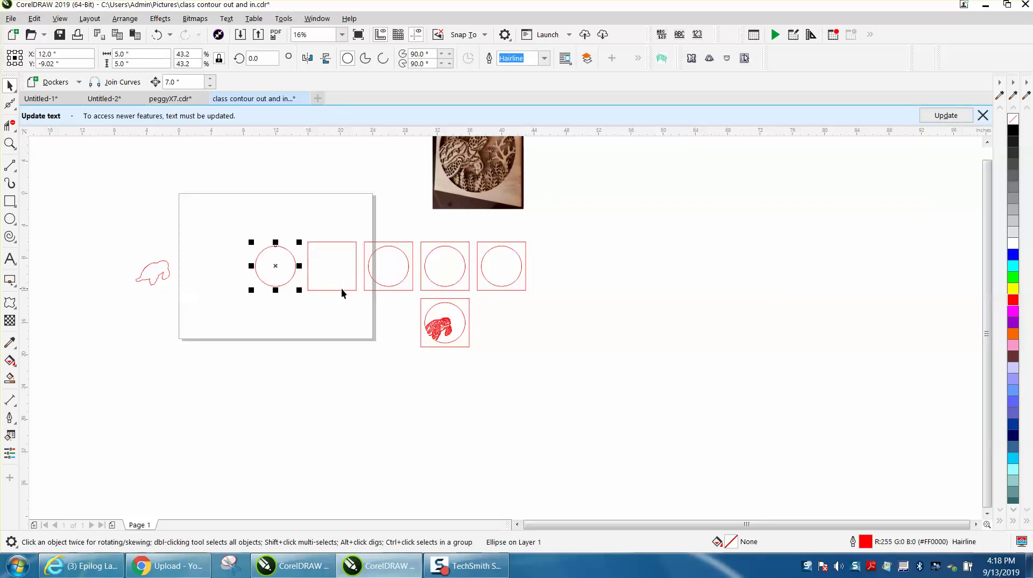
{"action": "left_click", "coordinate": [342, 289]}
{"action": "key", "text": "Left"}
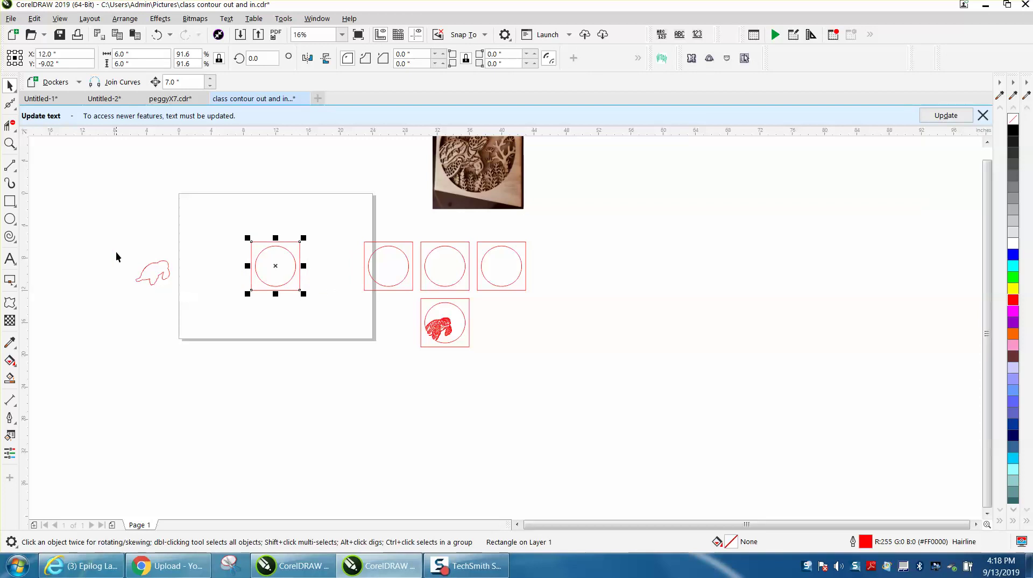
Move the turtle silhouette outline 14" right into the first circle frame.
{"action": "left_click_drag", "start_coordinate": [116, 253], "coordinate": [198, 299]}
{"action": "key", "text": "Right"}
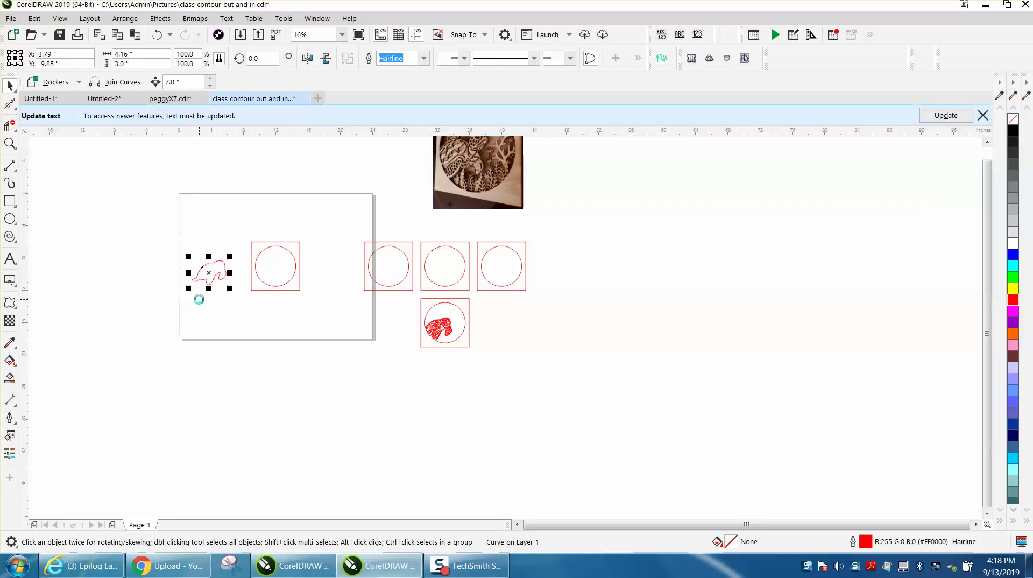
{"action": "key", "text": "Right"}
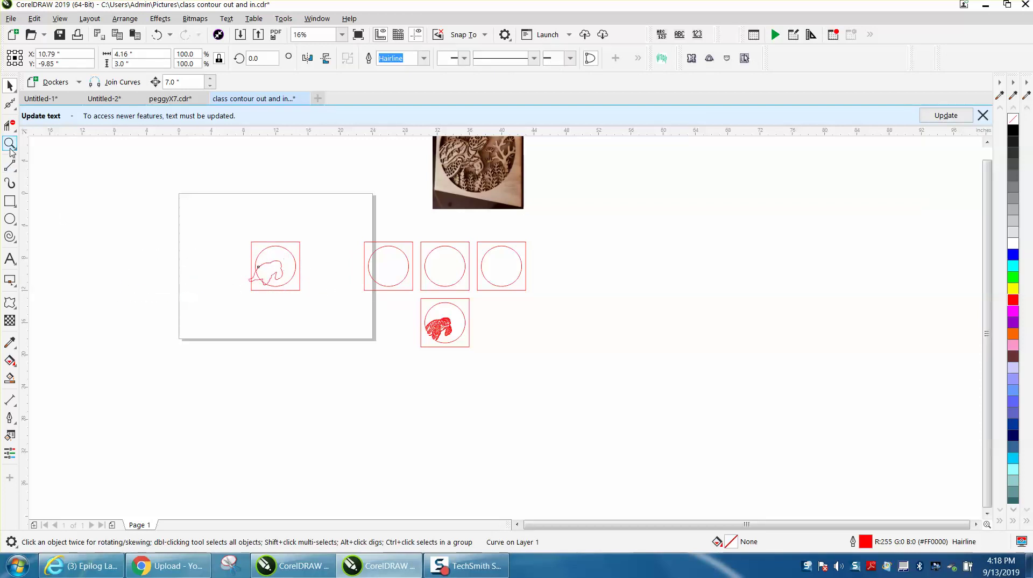
{"action": "left_click", "coordinate": [10, 149]}
Delete the stray tail segments outside the circle, undoing the accidental circle deletion.
{"action": "left_click_drag", "start_coordinate": [201, 232], "coordinate": [381, 348]}
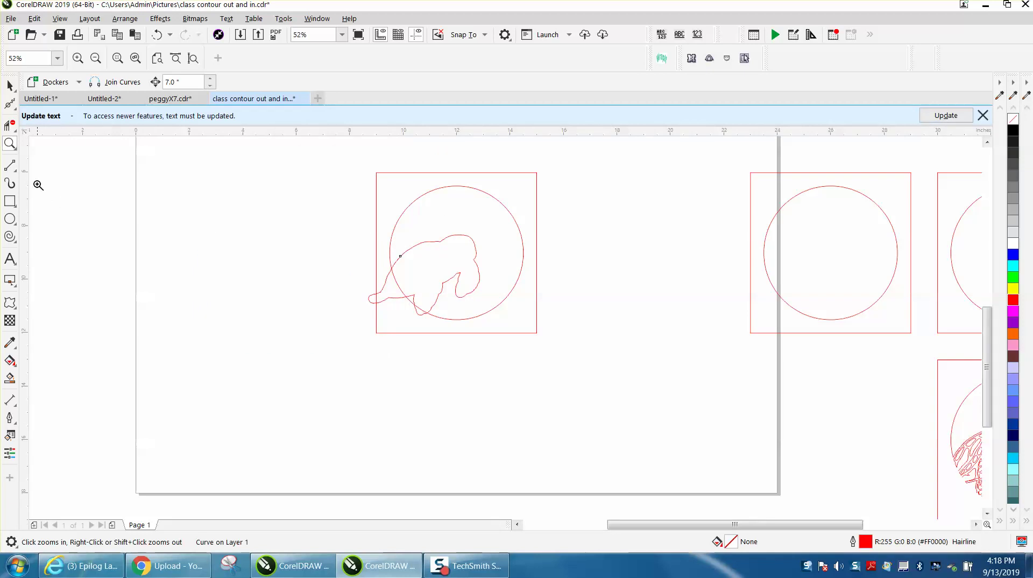
{"action": "left_click", "coordinate": [10, 125]}
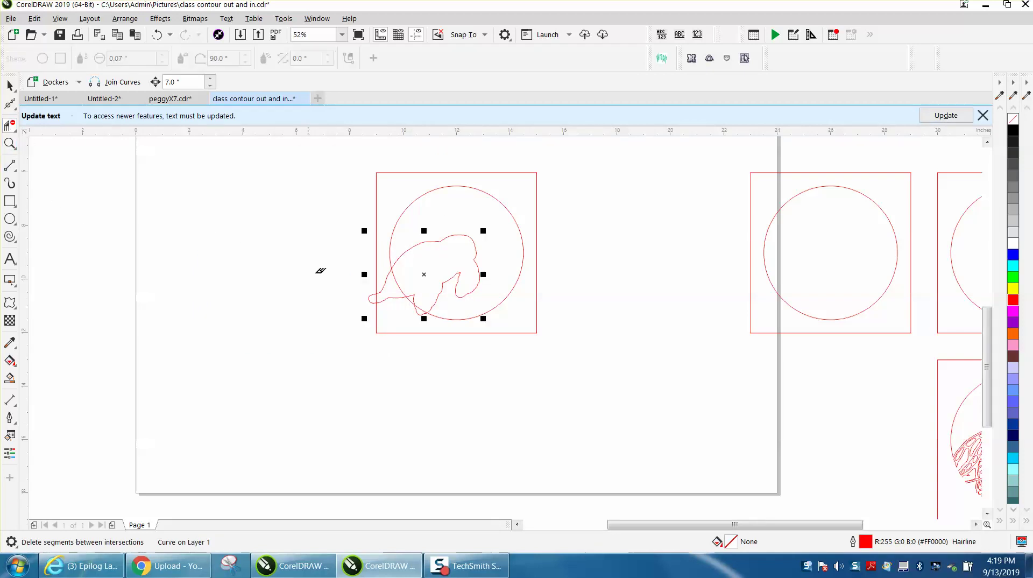
{"action": "left_click", "coordinate": [372, 291]}
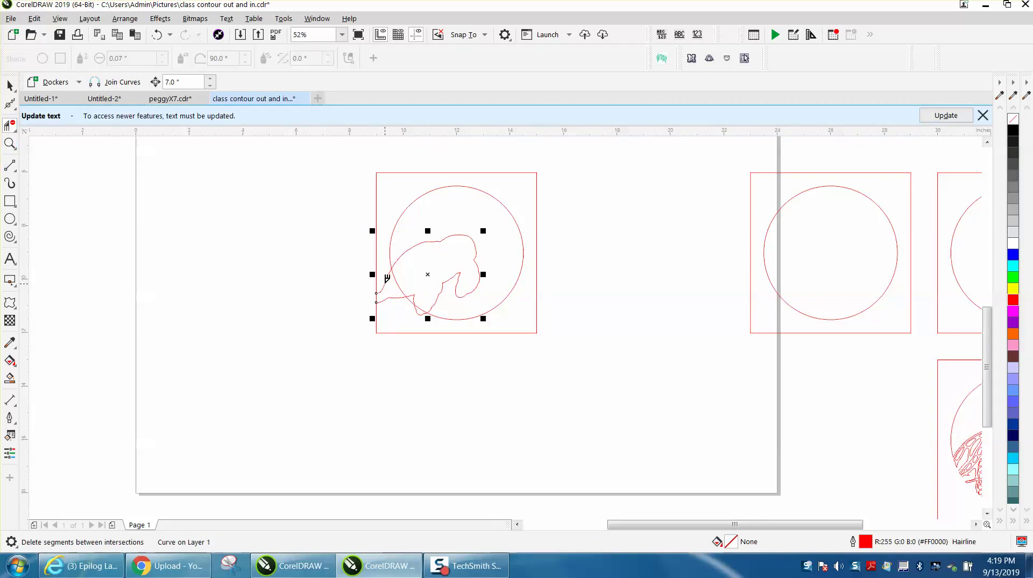
{"action": "left_click", "coordinate": [401, 295]}
{"action": "left_click", "coordinate": [399, 285]}
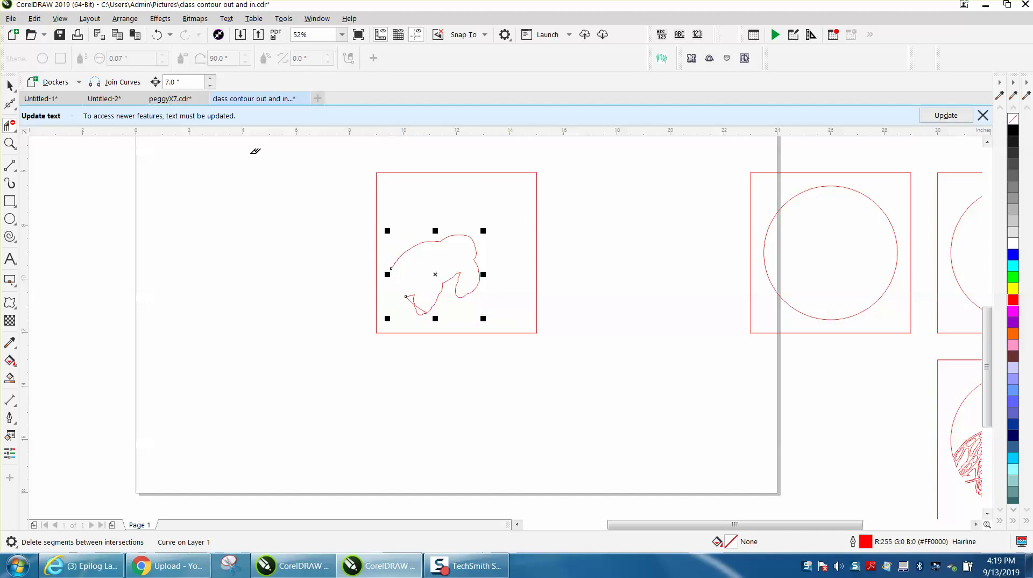
{"action": "left_click", "coordinate": [156, 35]}
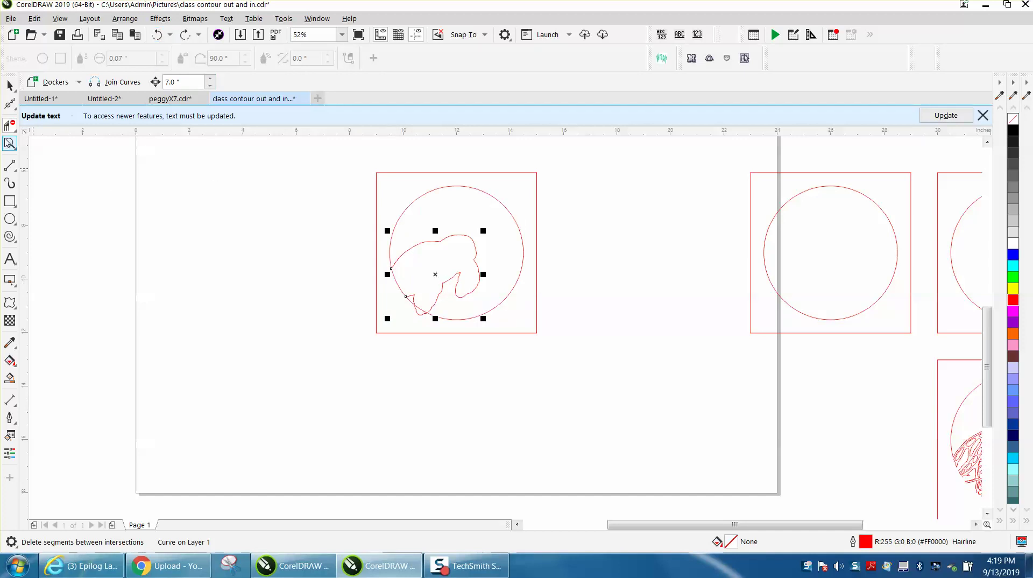
Zoom into the tail intersection and shift the curve's end node slightly down-left.
{"action": "left_click", "coordinate": [10, 143]}
{"action": "left_click_drag", "start_coordinate": [364, 237], "coordinate": [480, 327]}
{"action": "left_click_drag", "start_coordinate": [364, 260], "coordinate": [406, 293]}
{"action": "left_click", "coordinate": [10, 105]}
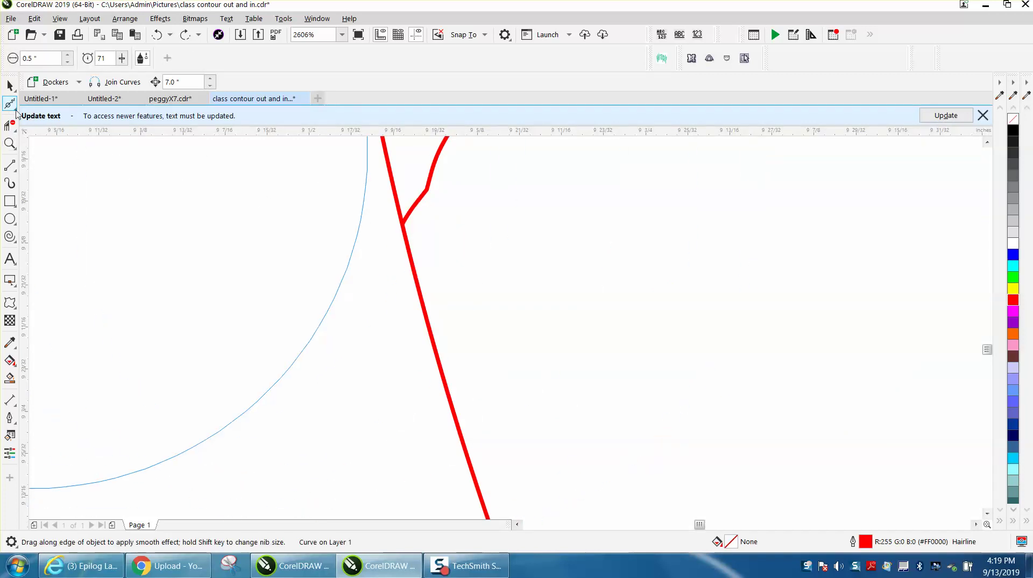
{"action": "left_click", "coordinate": [10, 103]}
{"action": "key", "text": "F10"}
{"action": "left_click_drag", "start_coordinate": [396, 236], "coordinate": [396, 235]}
Delete the long line, the short stub and the small loop near the outline's bottom.
{"action": "left_click", "coordinate": [10, 125]}
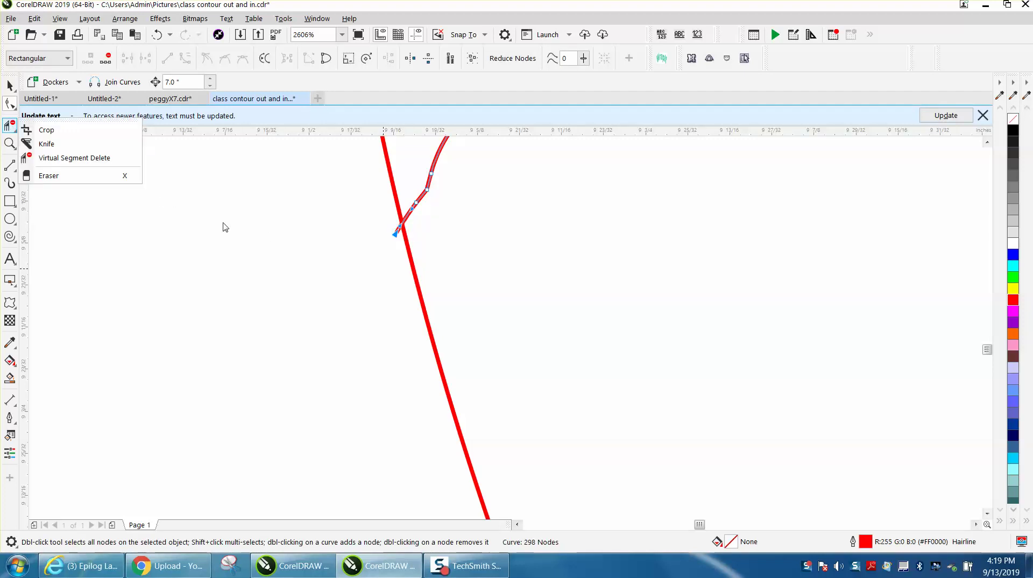
{"action": "left_click", "coordinate": [66, 160]}
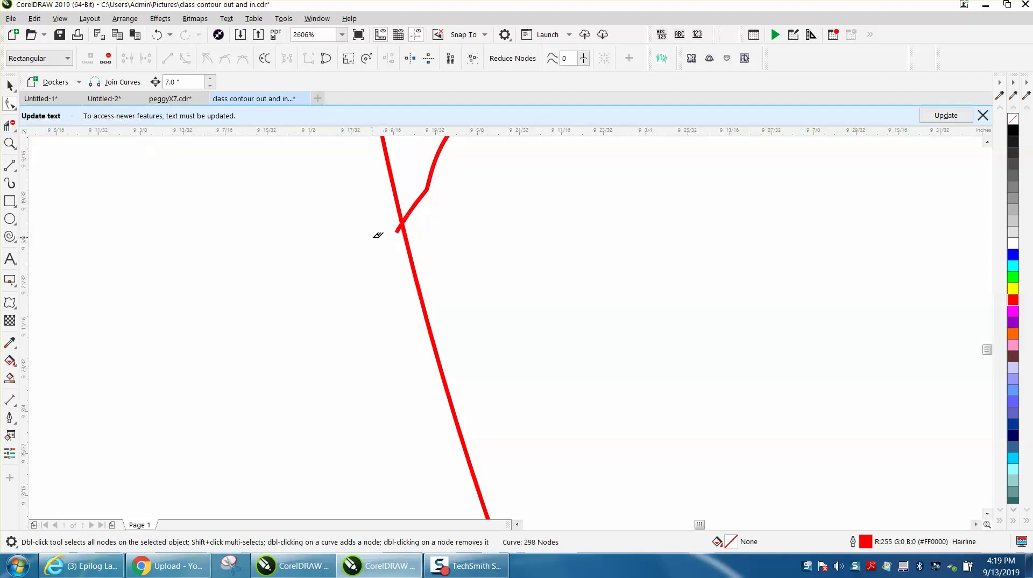
{"action": "left_click", "coordinate": [411, 247]}
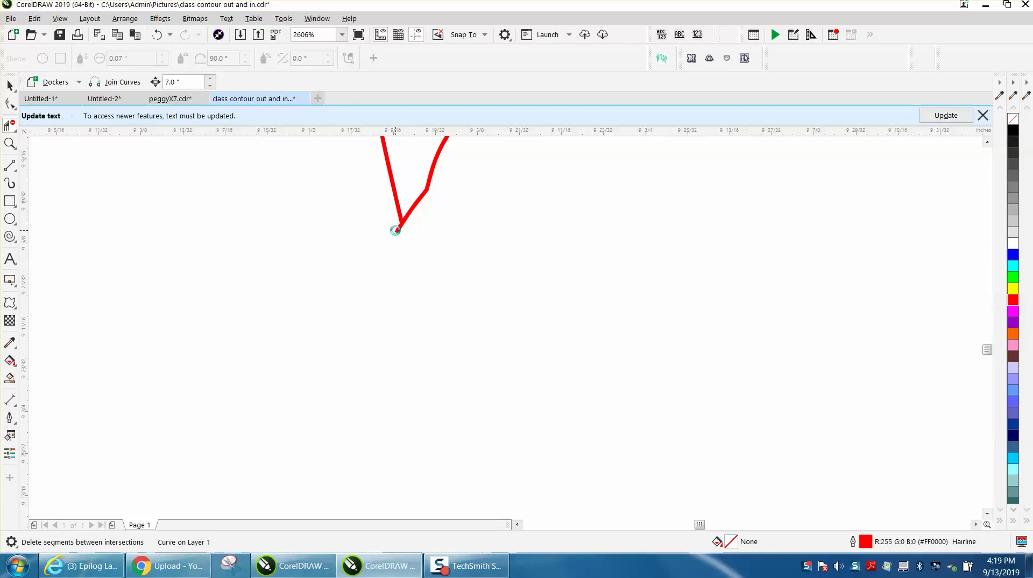
{"action": "left_click", "coordinate": [398, 229]}
{"action": "scroll", "coordinate": [445, 289], "scroll_direction": "down", "scroll_amount": 6}
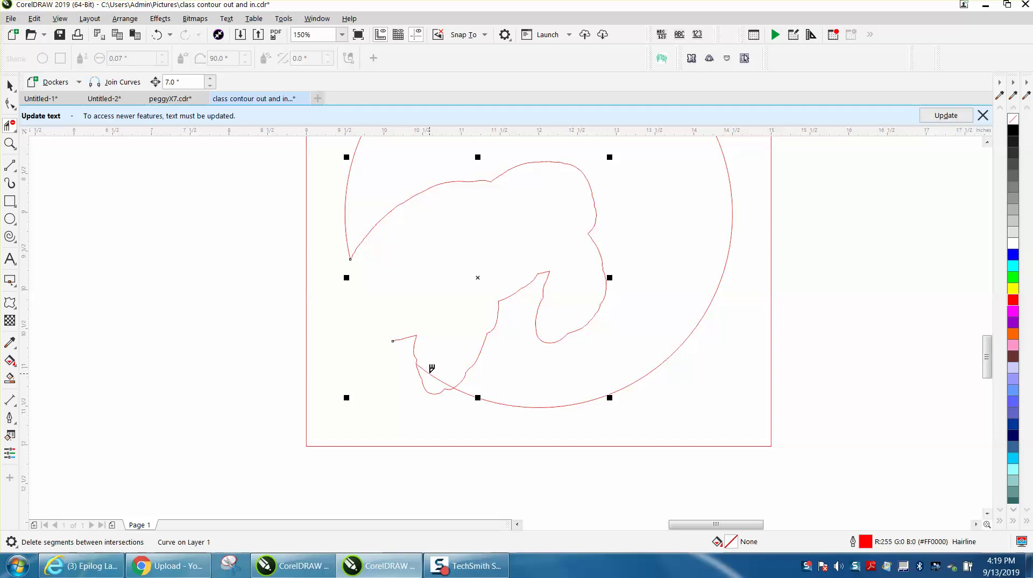
{"action": "left_click", "coordinate": [434, 392]}
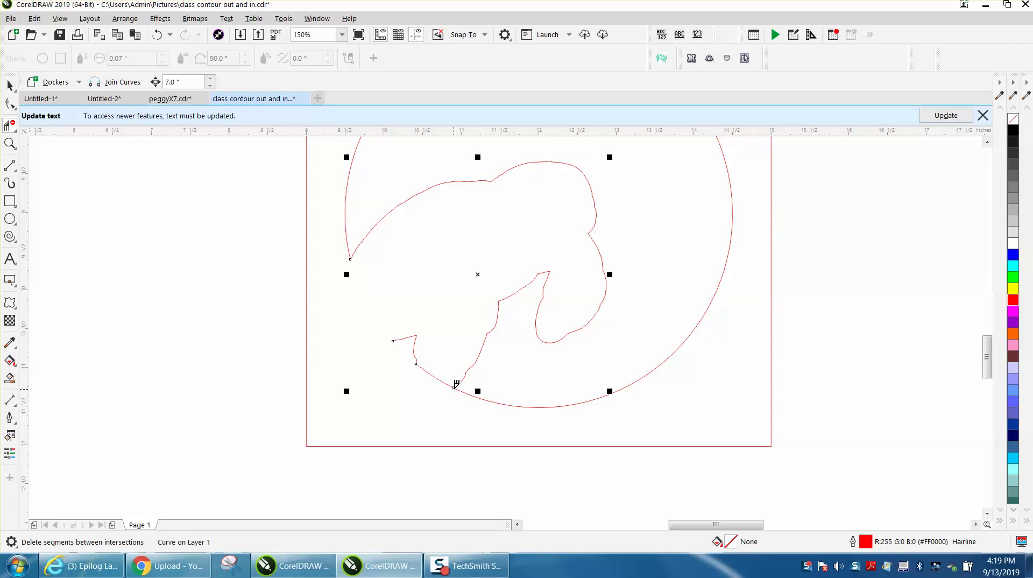
{"action": "left_click", "coordinate": [9, 85]}
{"action": "scroll", "coordinate": [290, 266], "scroll_direction": "down", "scroll_amount": 1}
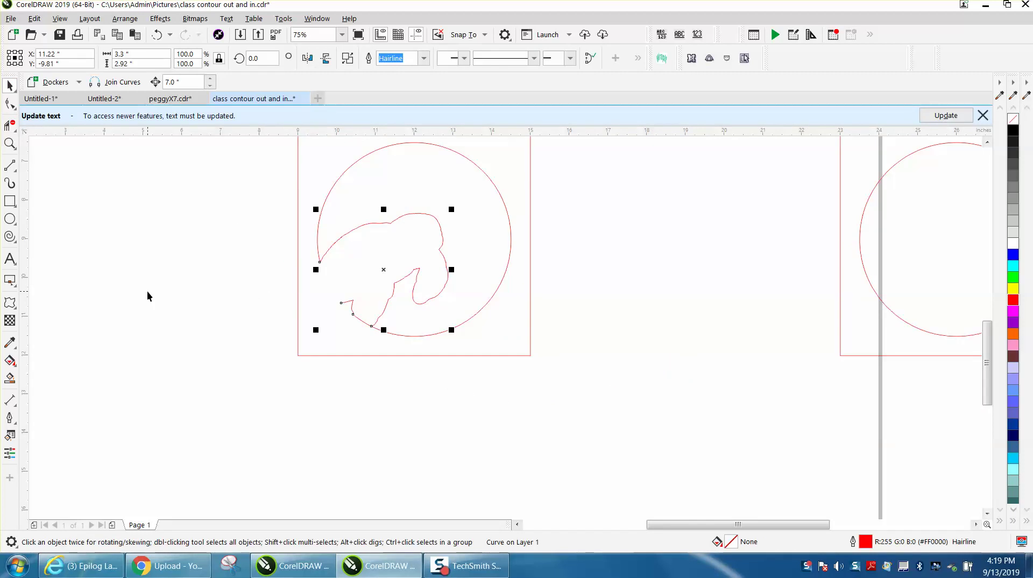
{"action": "left_click", "coordinate": [10, 378]}
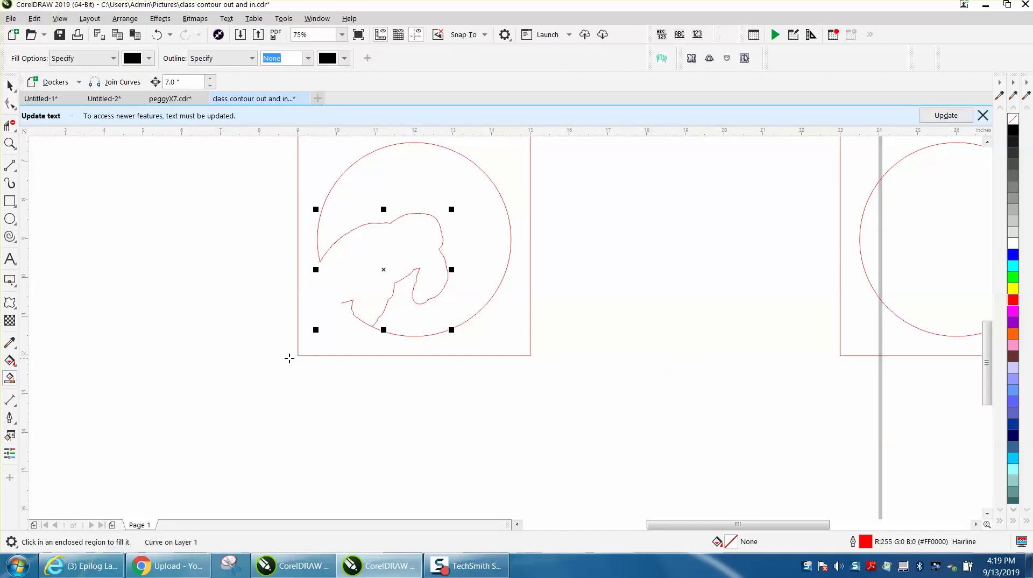
{"action": "left_click", "coordinate": [338, 334]}
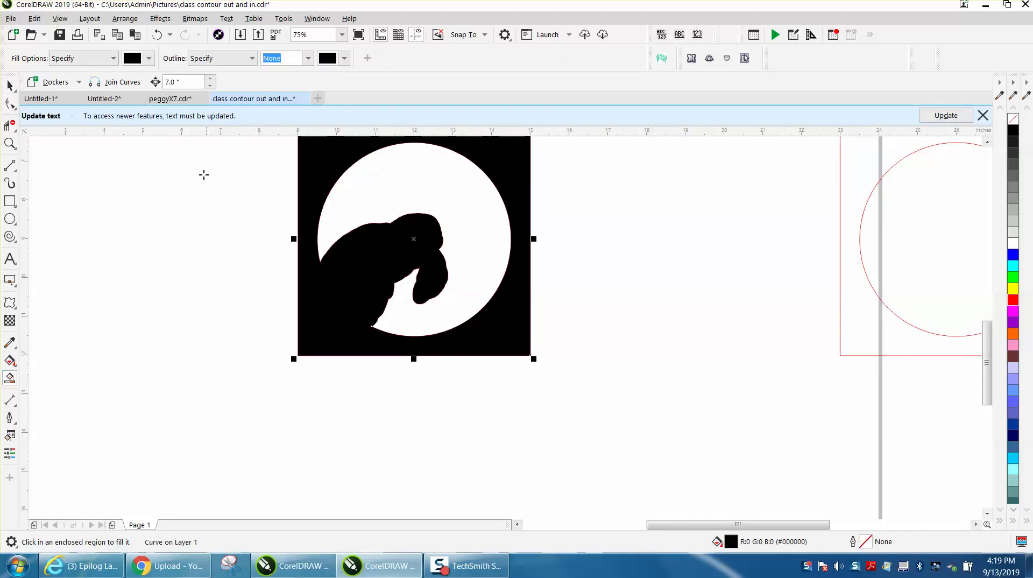
{"action": "left_click", "coordinate": [157, 34]}
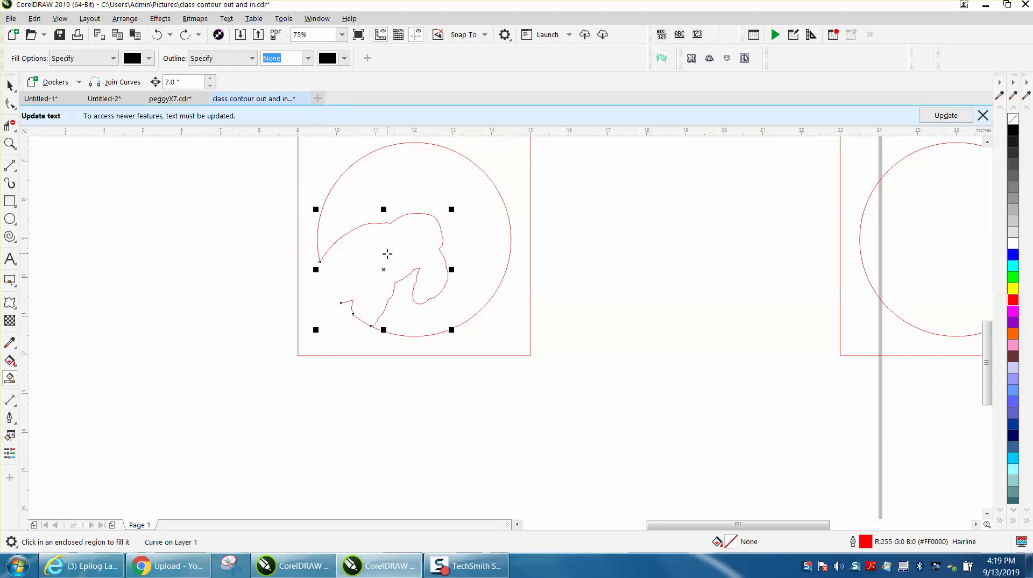
{"action": "scroll", "coordinate": [302, 235], "scroll_direction": "down", "scroll_amount": 2}
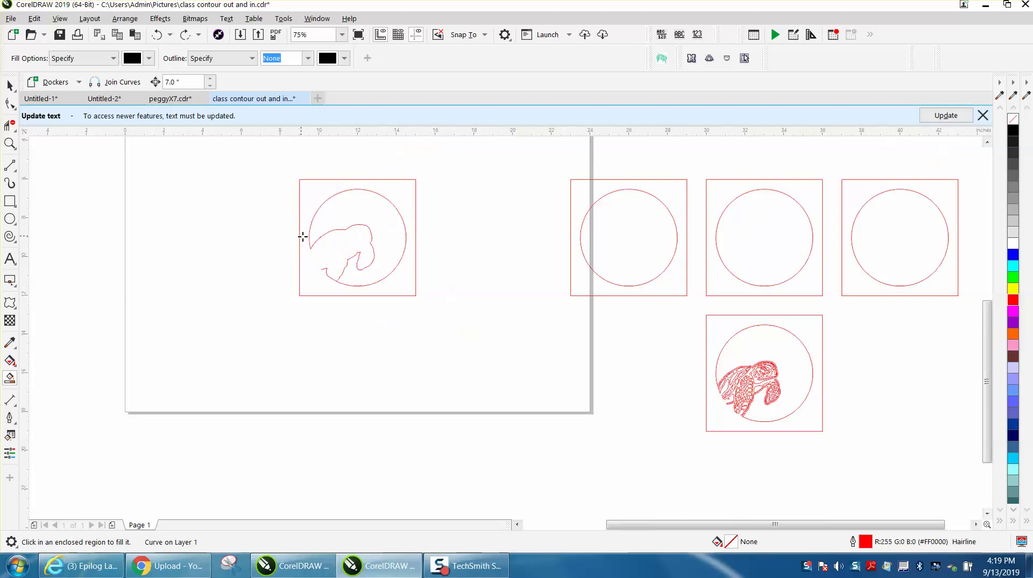
{"action": "left_click", "coordinate": [10, 143]}
Select the silhouette frame's square, circle and outline together.
{"action": "left_click_drag", "start_coordinate": [260, 169], "coordinate": [492, 313]}
{"action": "key", "text": "space"}
{"action": "left_click_drag", "start_coordinate": [291, 157], "coordinate": [315, 259]}
{"action": "left_click_drag", "start_coordinate": [664, 470], "coordinate": [680, 502]}
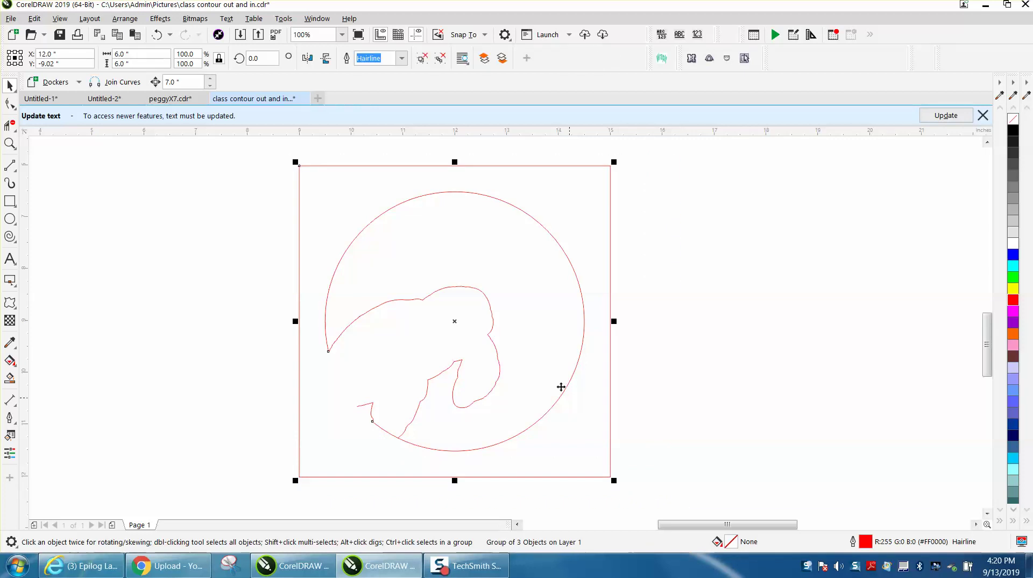
{"action": "left_click", "coordinate": [507, 340]}
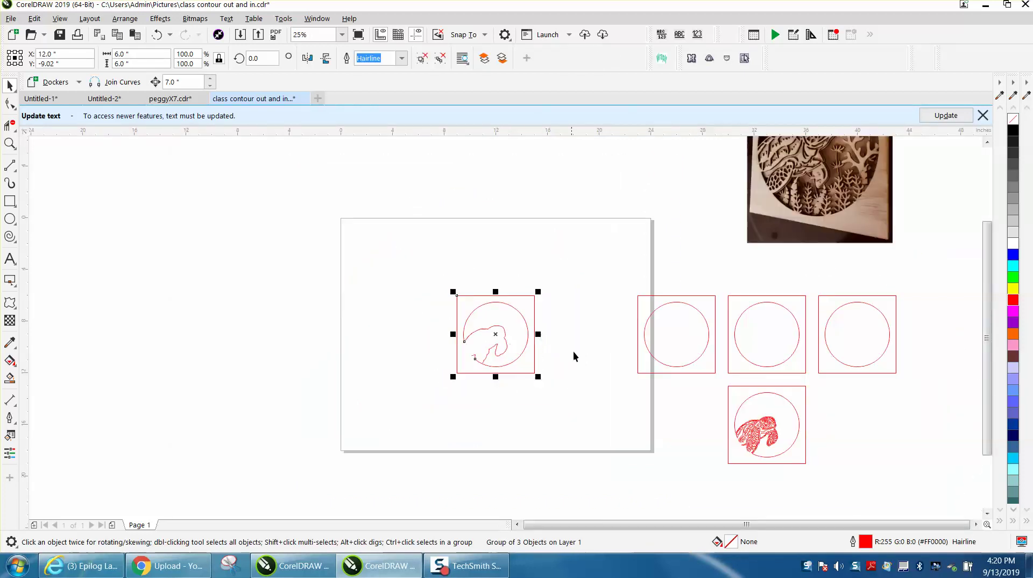
Nudge the detailed turtle frame group left and up onto the silhouette frame.
{"action": "left_click", "coordinate": [763, 433]}
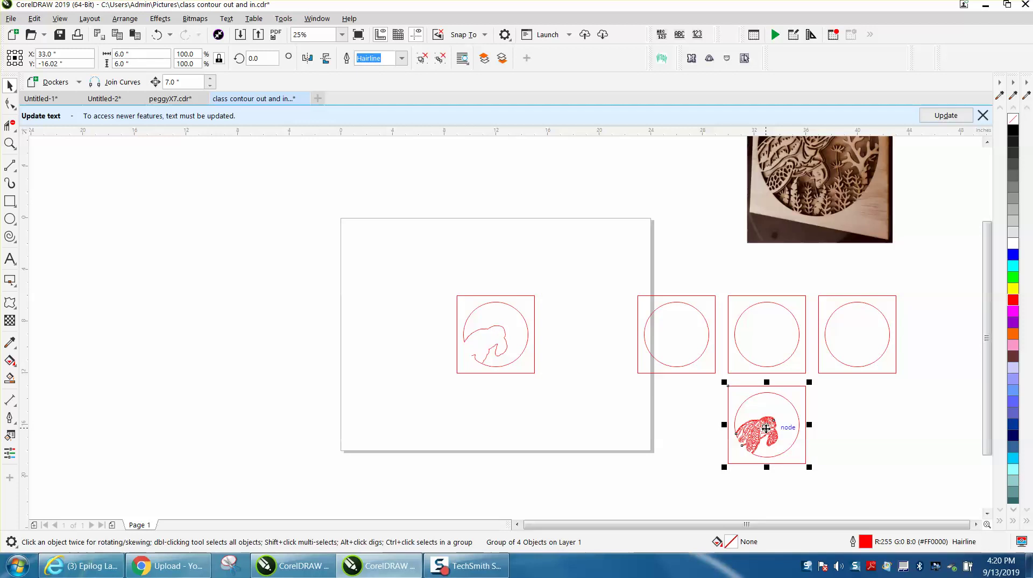
{"action": "key", "text": "Left"}
{"action": "key", "text": "Left"}
{"action": "key", "text": "Left"}
{"action": "key", "text": "Up"}
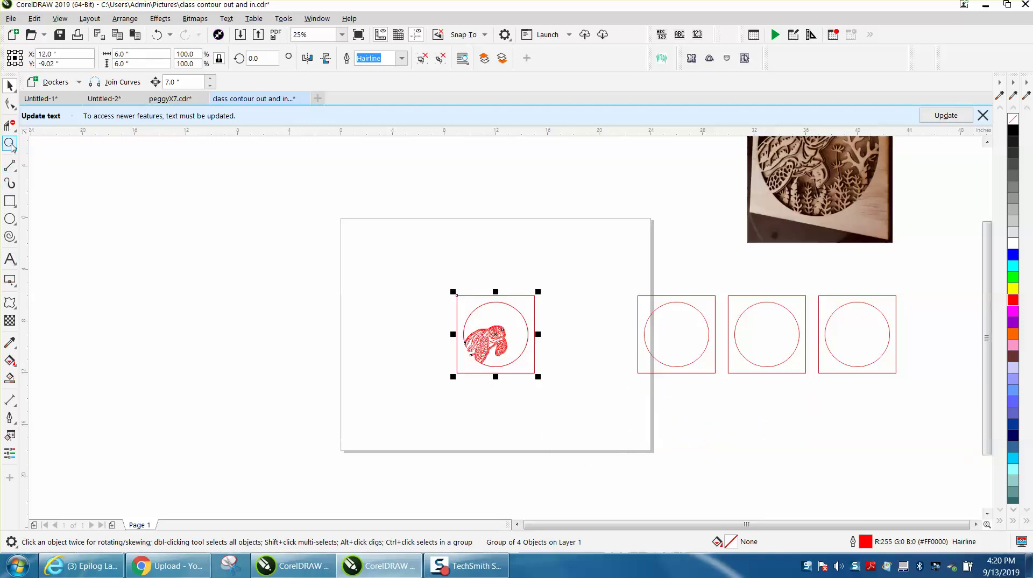
{"action": "left_click", "coordinate": [10, 143]}
{"action": "left_click_drag", "start_coordinate": [445, 291], "coordinate": [592, 404]}
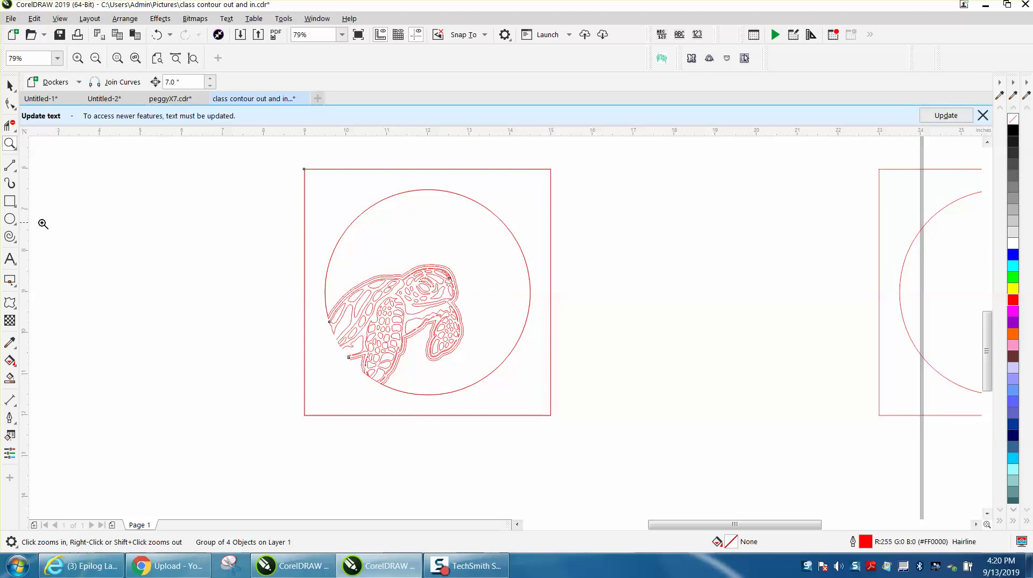
Nudge the detailed turtle frame 7" down, directly below the silhouette frame.
{"action": "left_click", "coordinate": [9, 85]}
{"action": "left_click", "coordinate": [479, 215]}
{"action": "scroll", "coordinate": [647, 248], "scroll_direction": "down", "scroll_amount": 3}
{"action": "key", "text": "Down"}
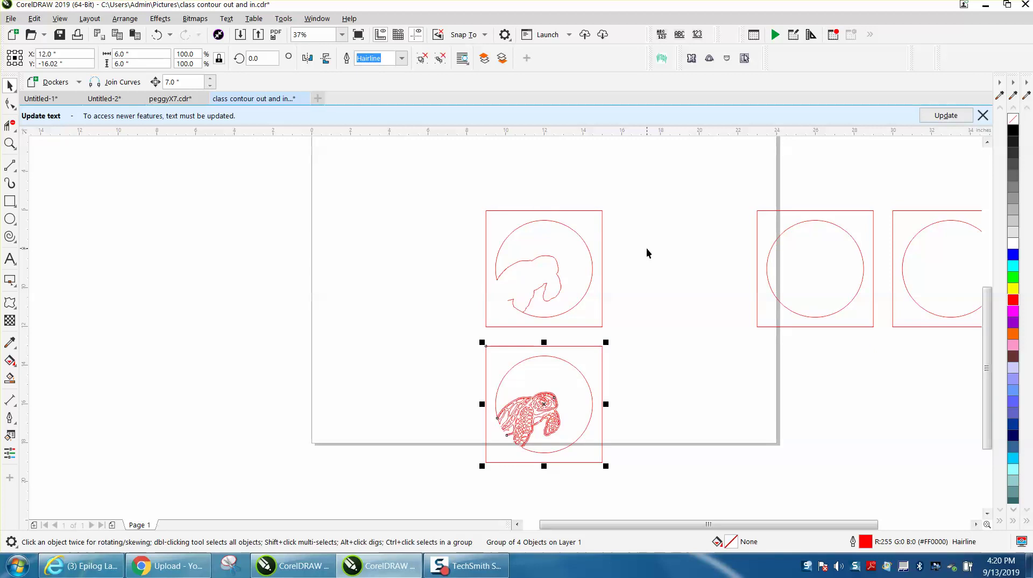